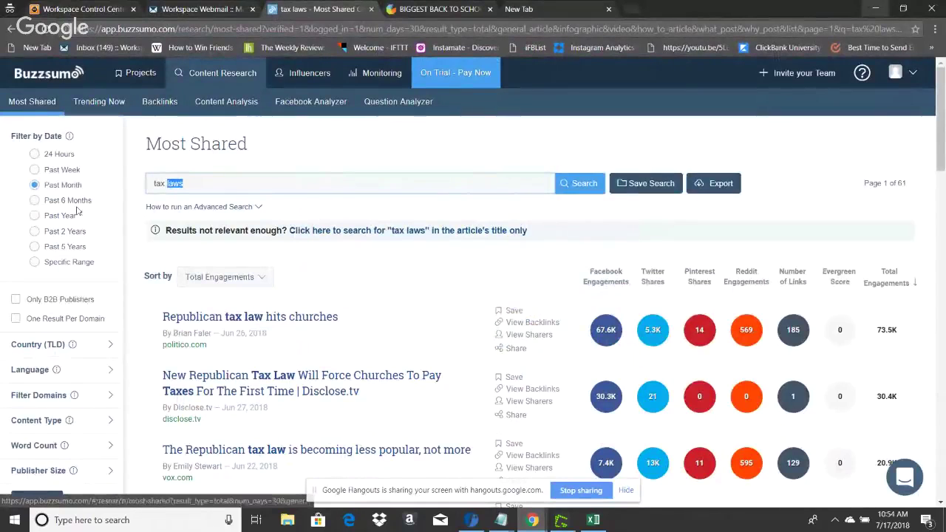
# Delete the 'tax laws' query from the Most Shared search box.
pyautogui.click(158, 183)
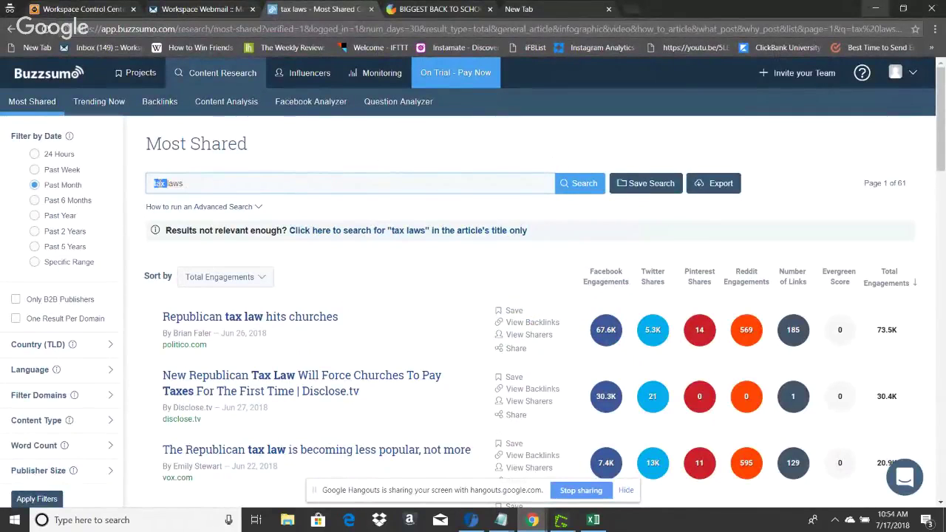
pyautogui.tripleClick(158, 183)
pyautogui.press('BackSpace')
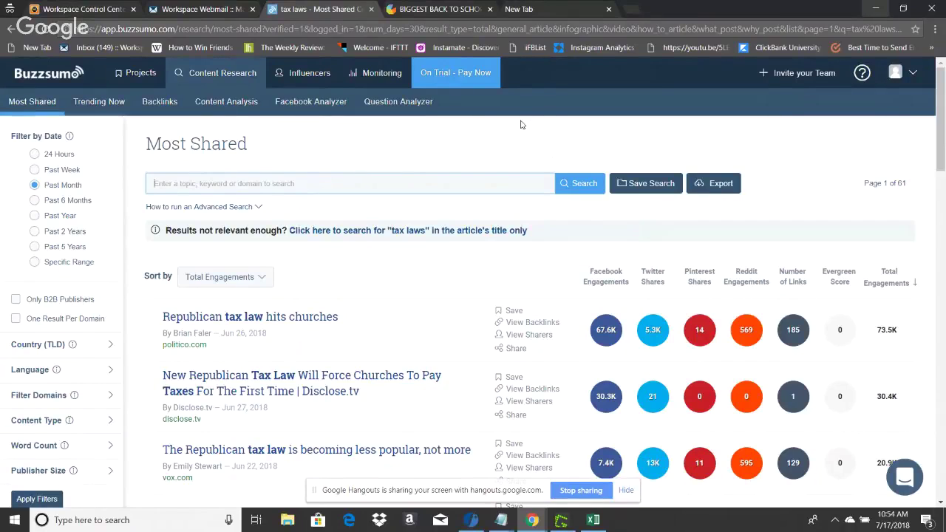
pyautogui.click(79, 104)
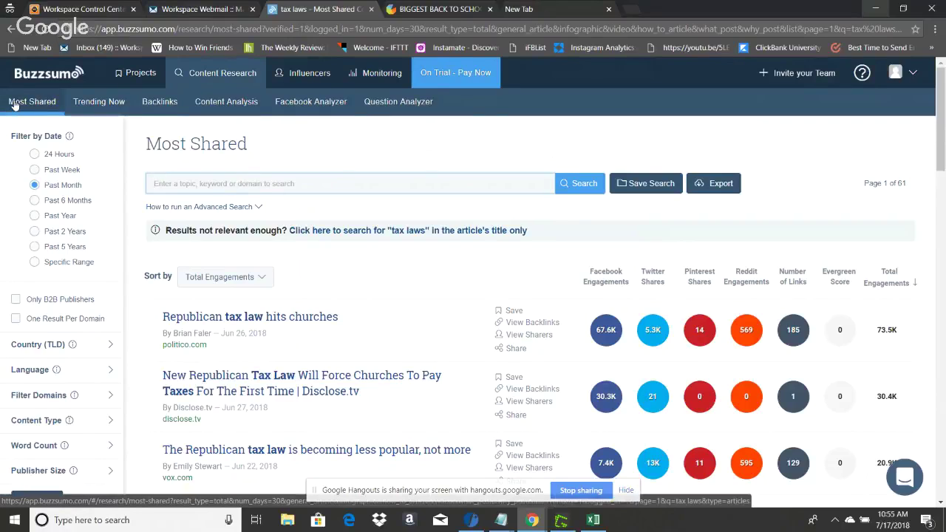
pyautogui.click(13, 105)
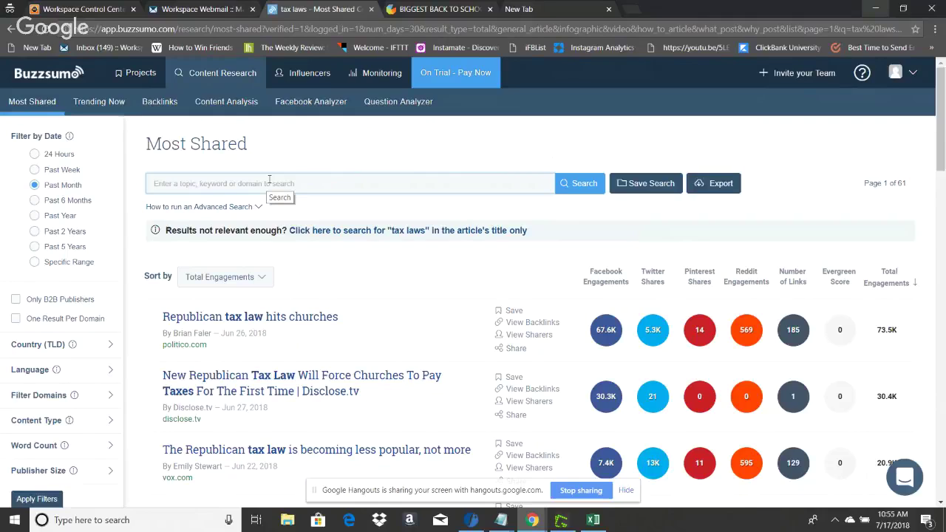
# Search Most Shared for 'plumbing', filtered to the past week.
pyautogui.write('plumbing')
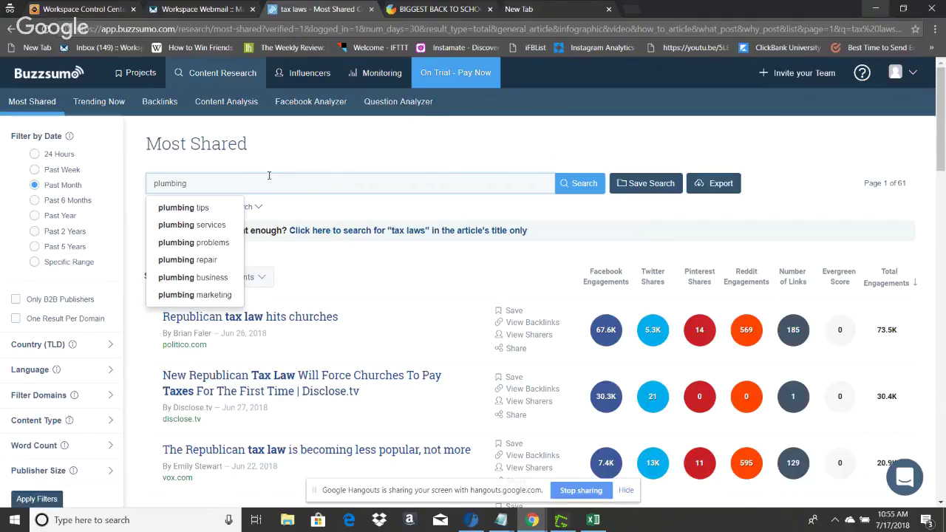
pyautogui.click(279, 159)
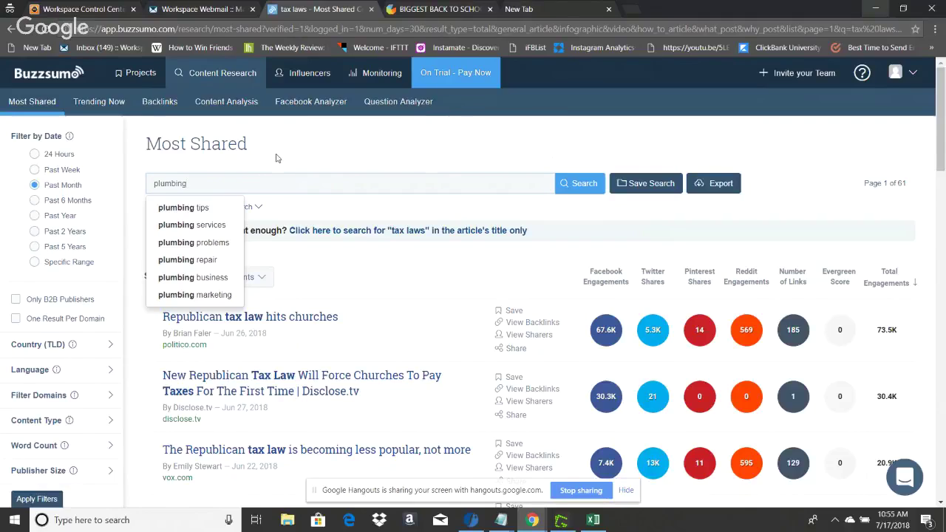
pyautogui.click(34, 171)
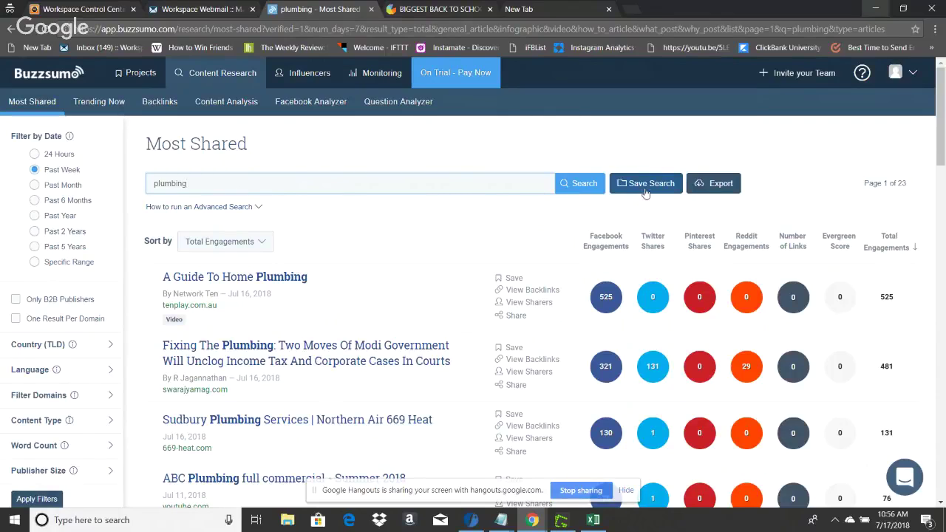
pyautogui.click(565, 185)
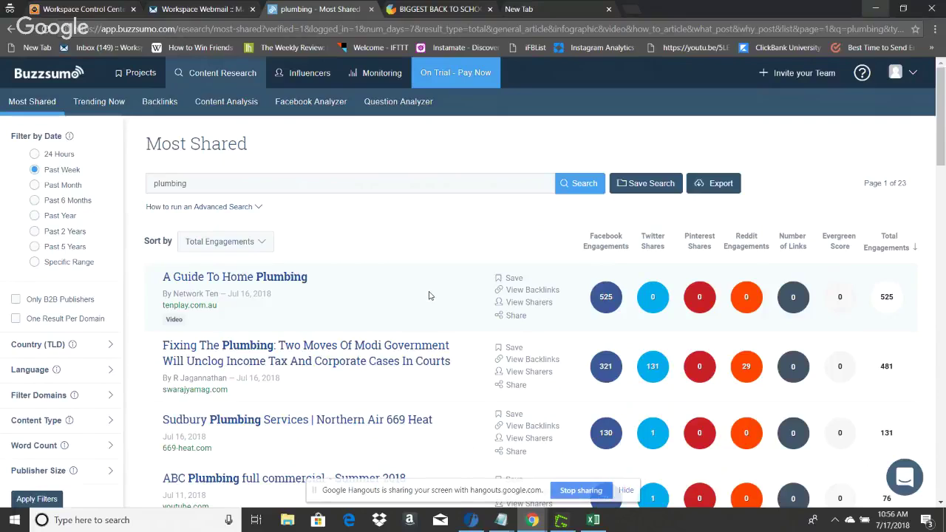
# Open 'A Guide To Home Plumbing' in a new tab and scroll its Australia-only notice.
pyautogui.rightClick(237, 281)
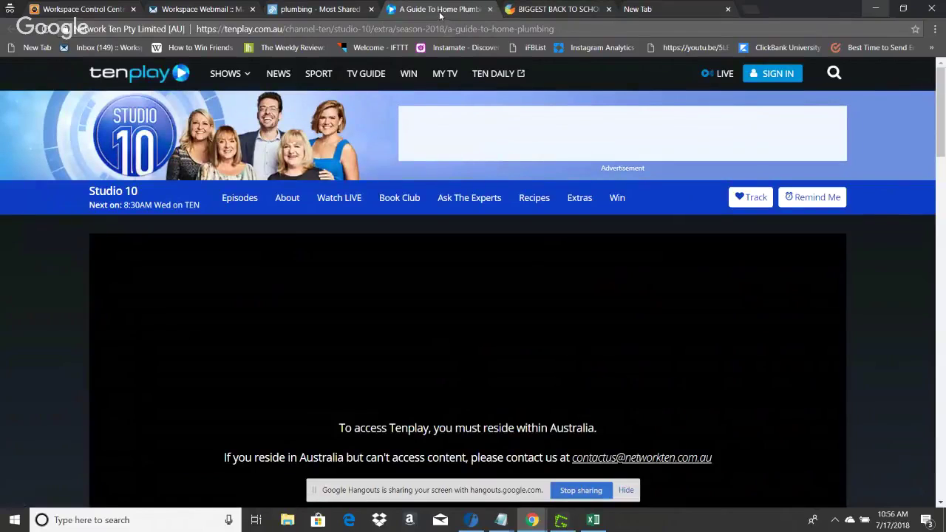
pyautogui.scroll(-1, 587, 253)
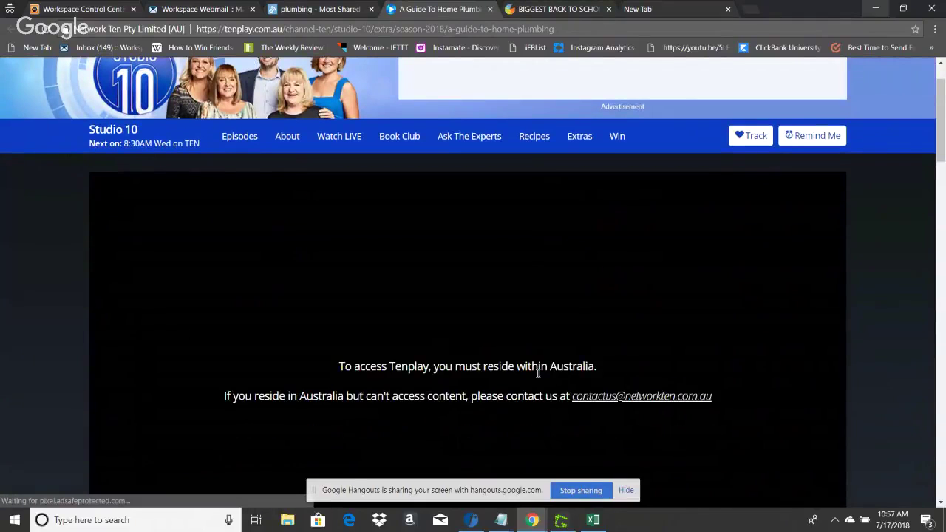
pyautogui.scroll(-3, 538, 374)
pyautogui.scroll(4, 540, 364)
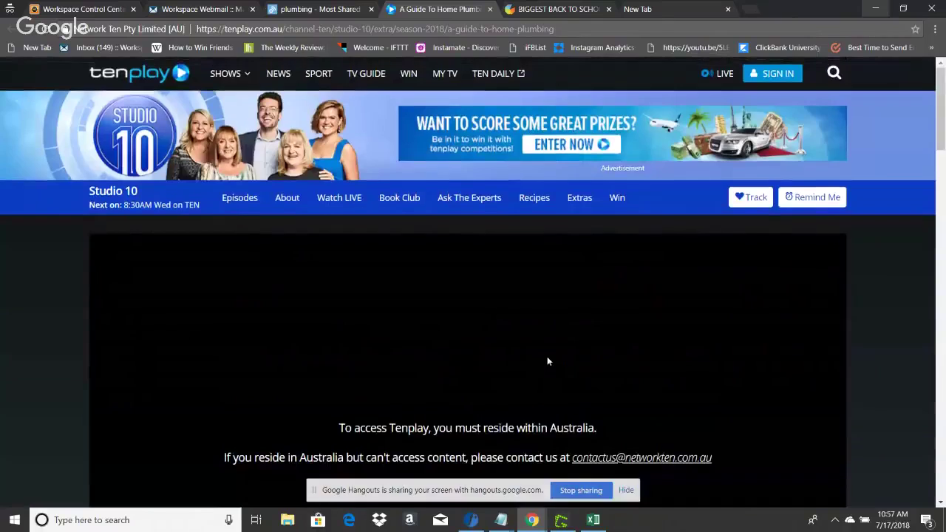
pyautogui.scroll(-2, 582, 350)
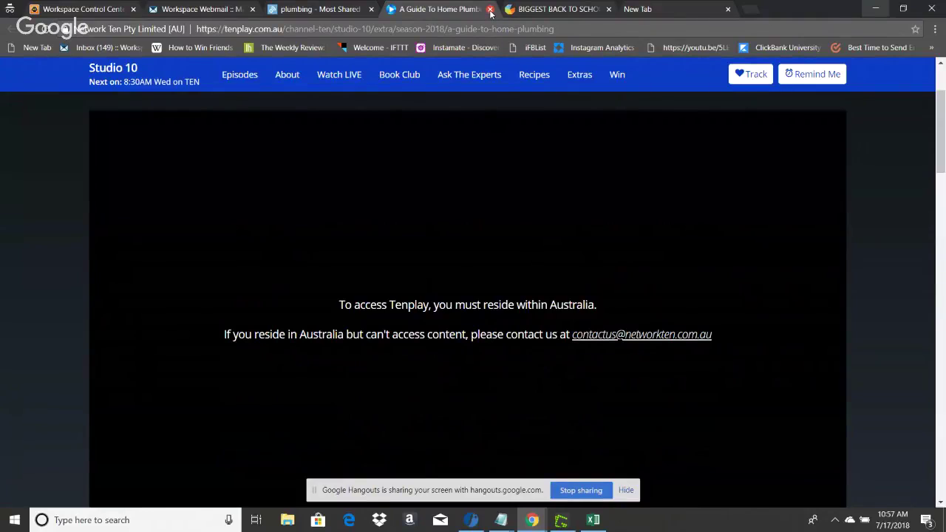
# Close the article tab and scroll through the past-week plumbing results.
pyautogui.click(490, 9)
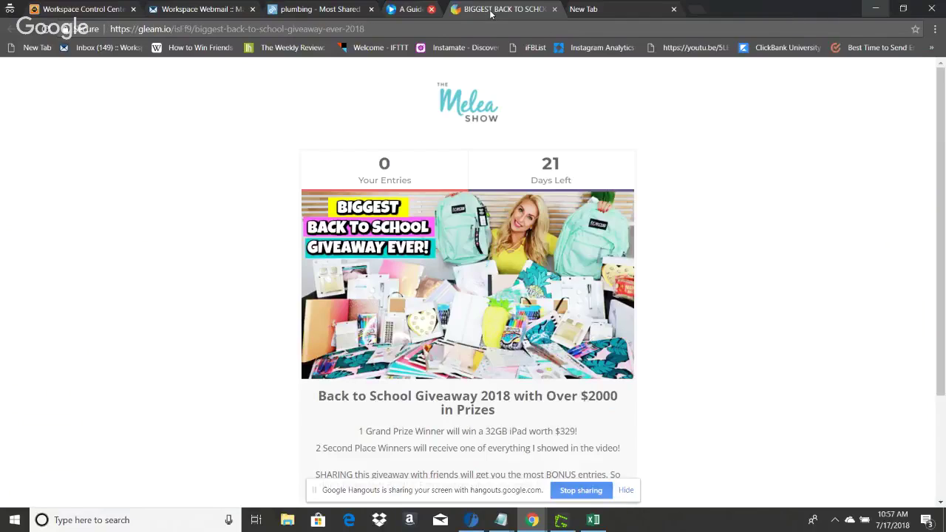
pyautogui.click(318, 9)
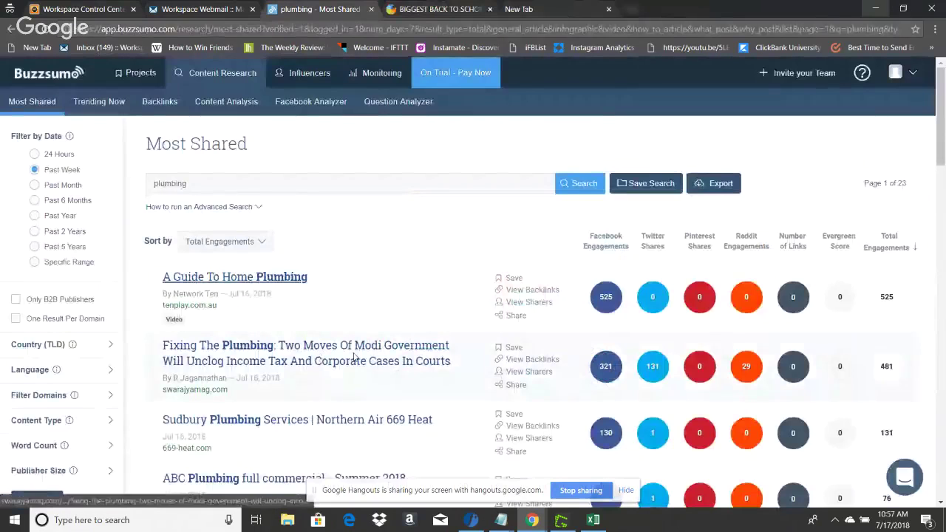
pyautogui.scroll(-1, 441, 375)
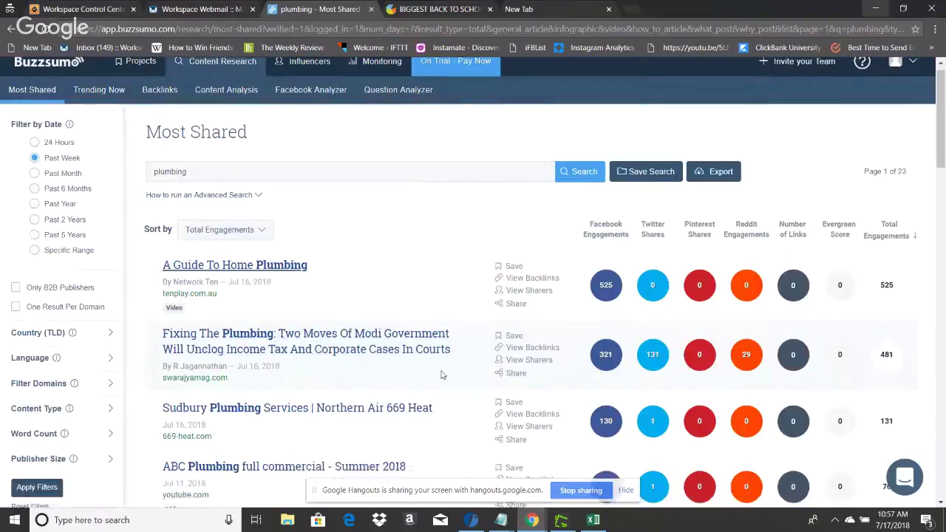
pyautogui.scroll(-1, 372, 357)
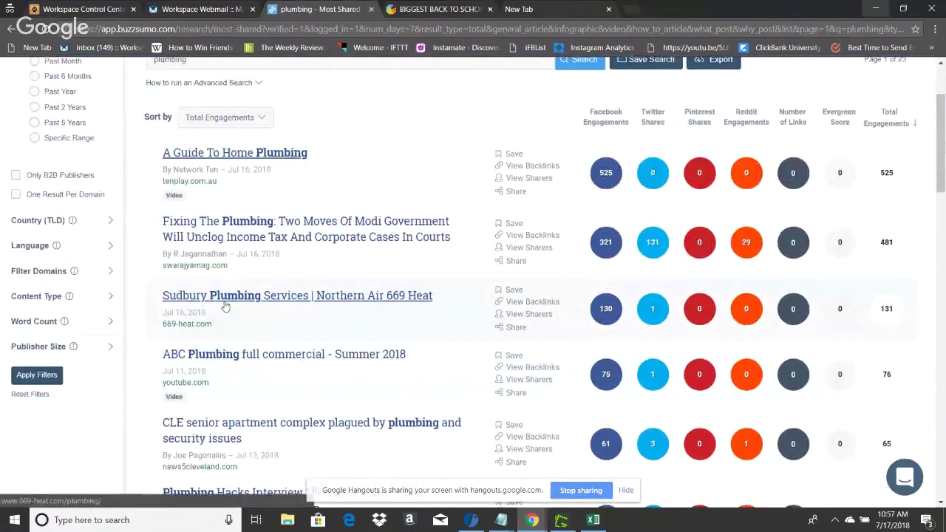
pyautogui.scroll(-1, 226, 307)
pyautogui.scroll(-1, 226, 306)
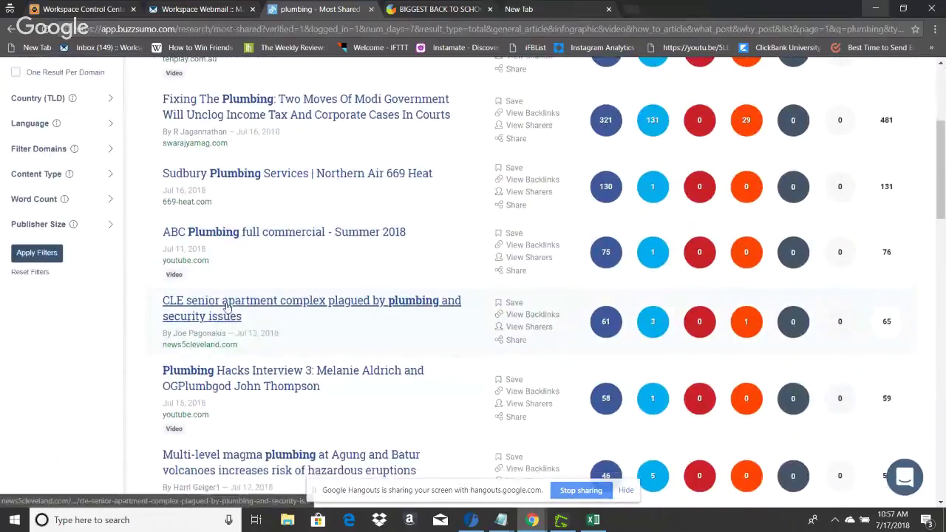
pyautogui.scroll(-1, 227, 307)
pyautogui.scroll(-2, 233, 311)
pyautogui.scroll(5, 69, 164)
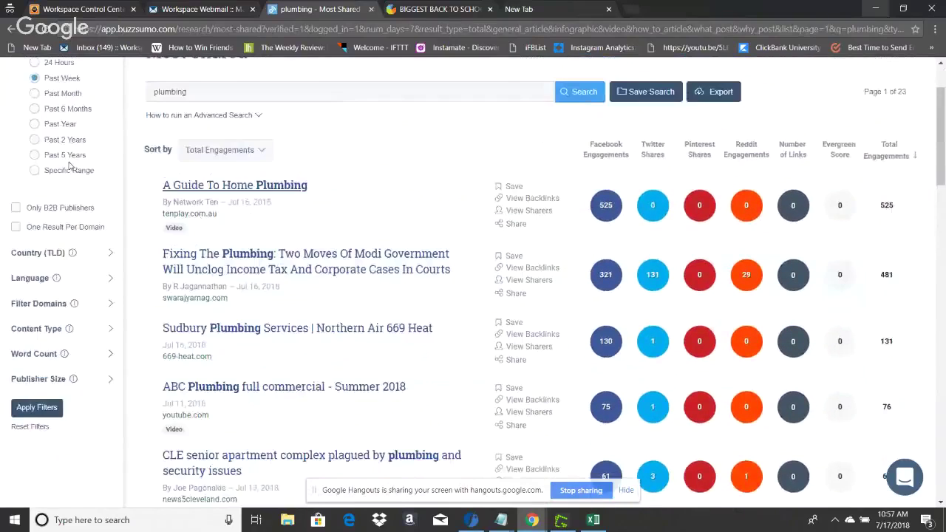
pyautogui.scroll(1, 69, 166)
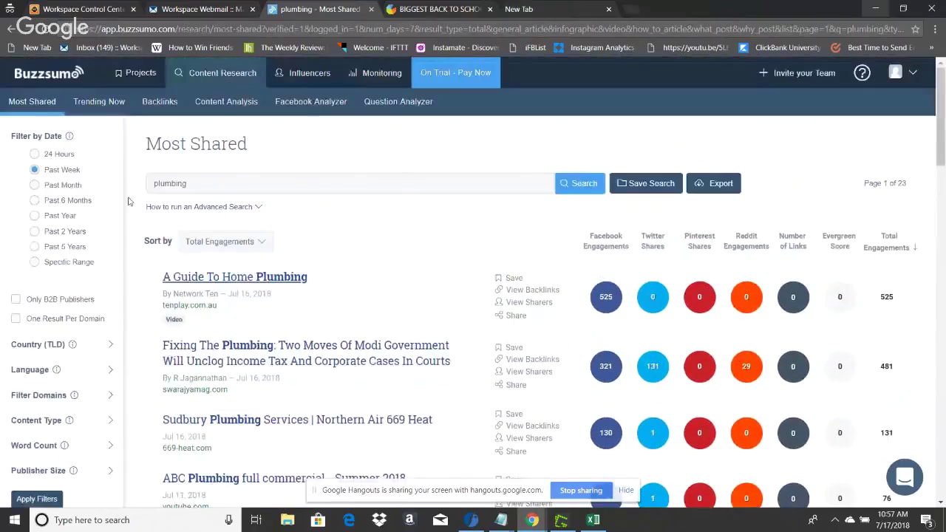
# Switch the plumbing date filter to Past Month and scan the results.
pyautogui.click(34, 185)
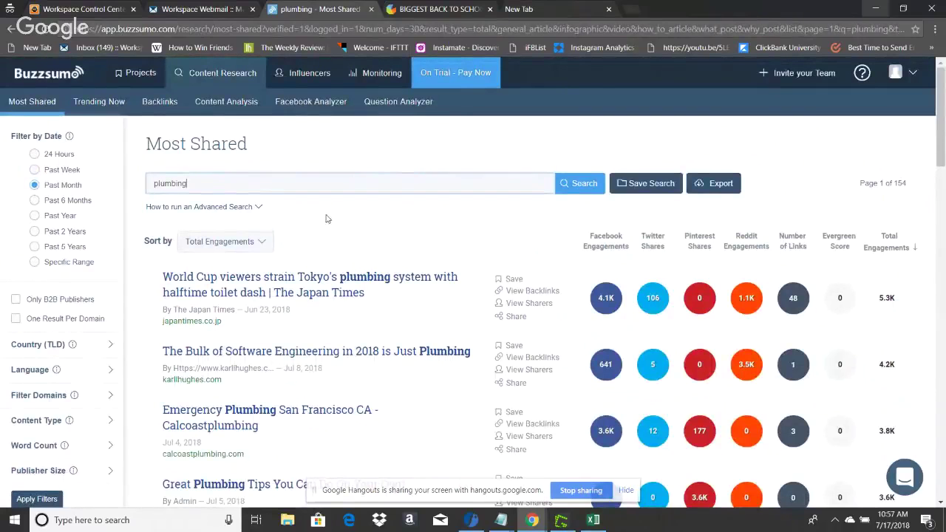
pyautogui.scroll(-1, 348, 232)
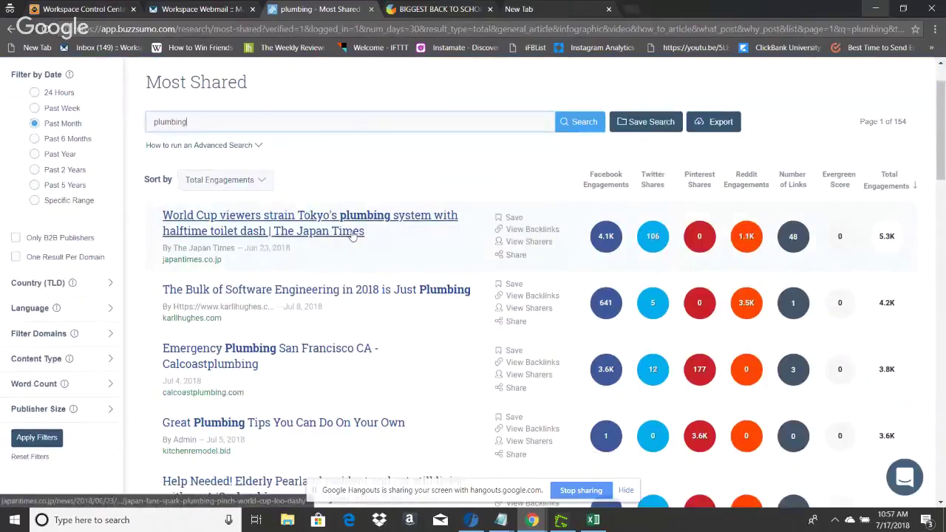
pyautogui.scroll(-1, 352, 233)
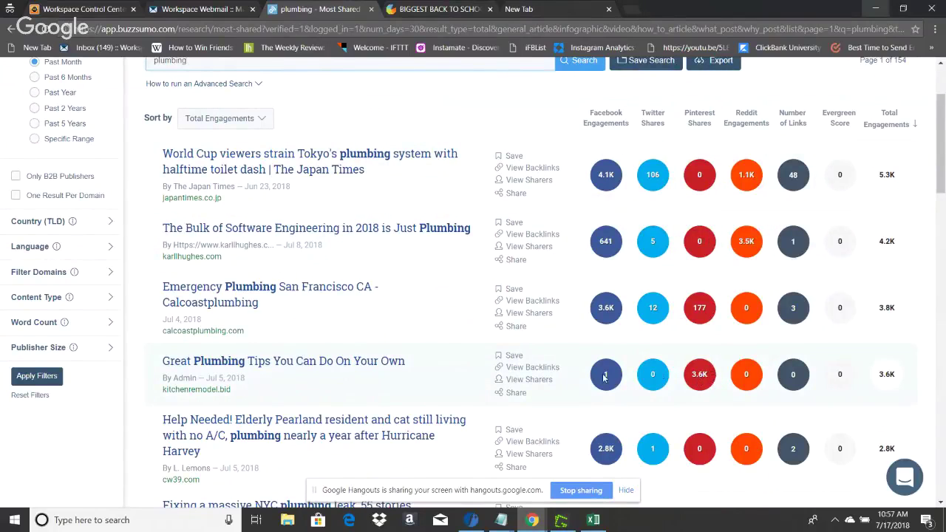
pyautogui.rightClick(344, 360)
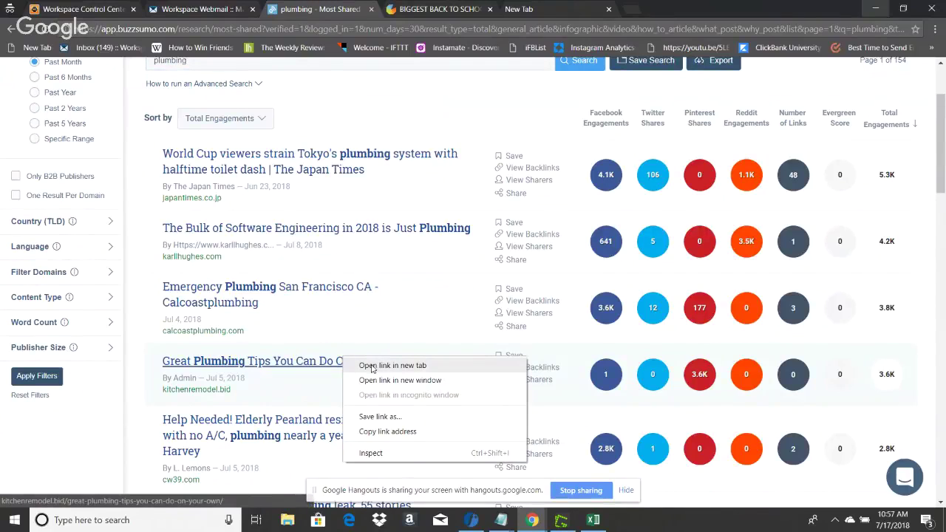
pyautogui.click(372, 367)
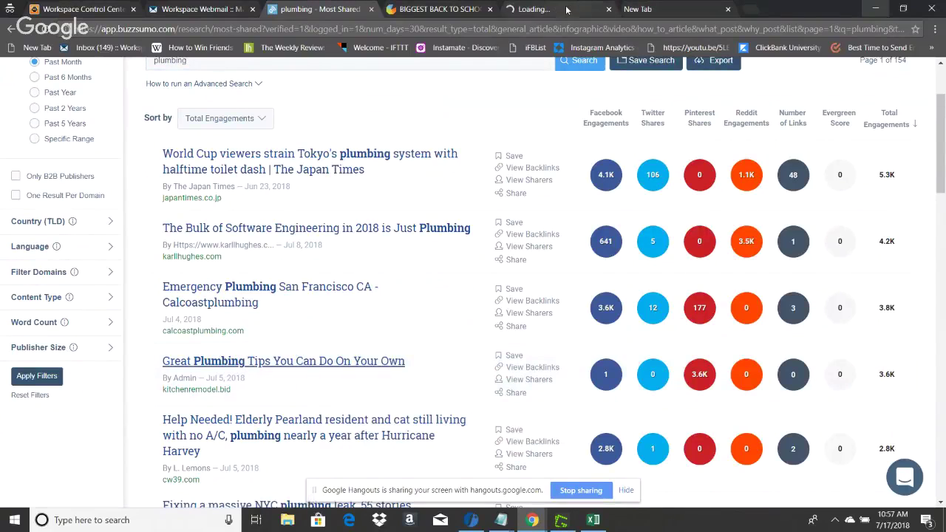
pyautogui.moveTo(566, 9); pyautogui.dragTo(445, 15)
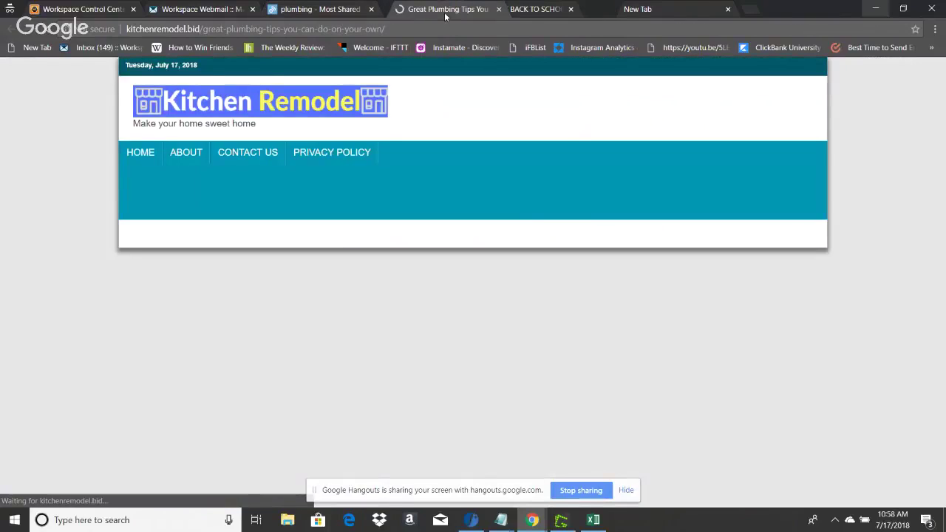
pyautogui.scroll(-1, 872, 215)
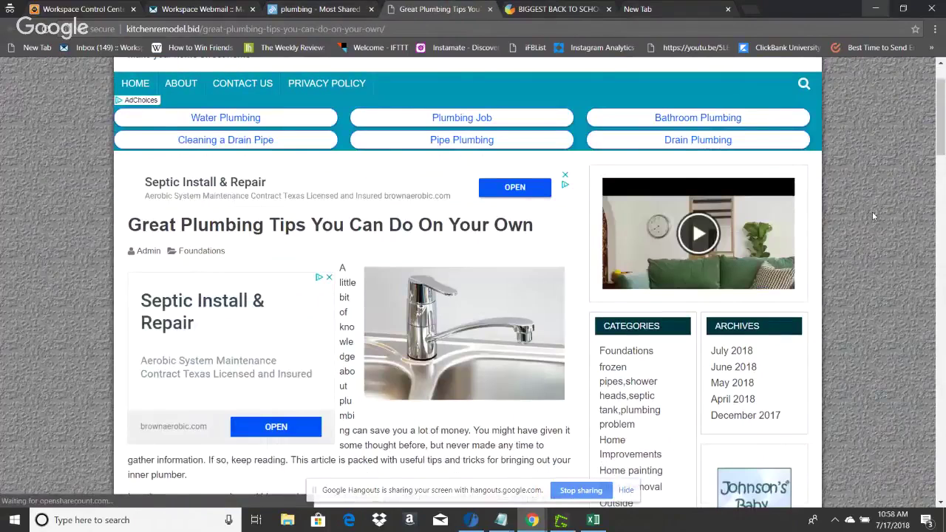
pyautogui.scroll(-6, 871, 212)
pyautogui.scroll(-3, 873, 210)
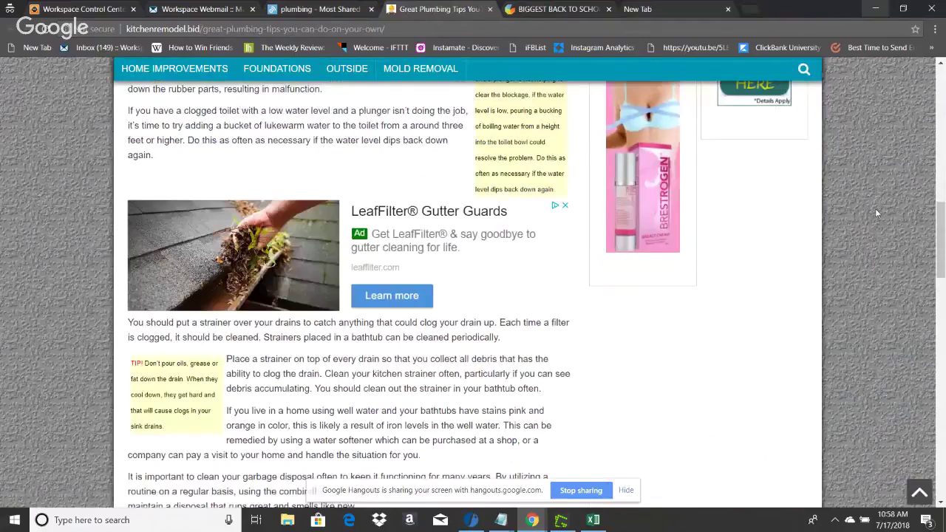
pyautogui.scroll(8, 875, 213)
pyautogui.scroll(1, 875, 208)
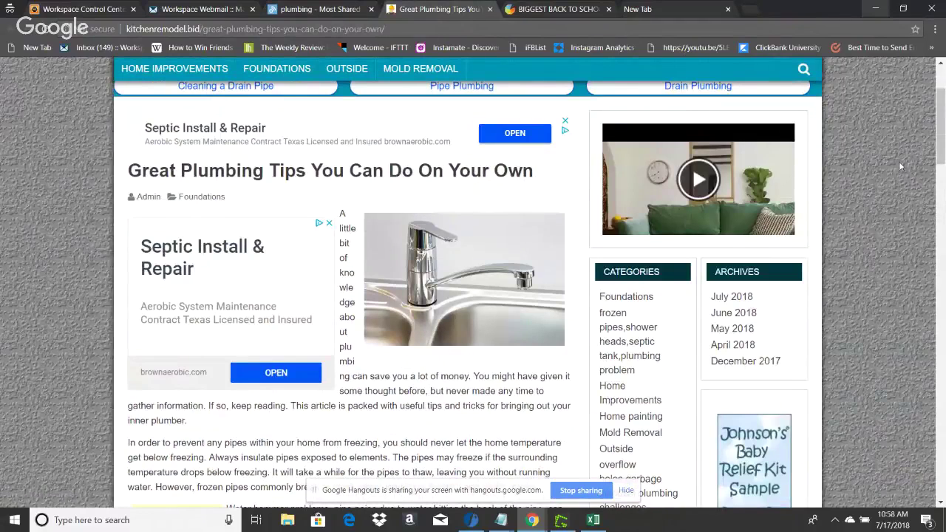
pyautogui.moveTo(940, 134)
pyautogui.mouseDown()
pyautogui.moveTo(941, 191)
pyautogui.moveTo(941, 178)
pyautogui.mouseUp()
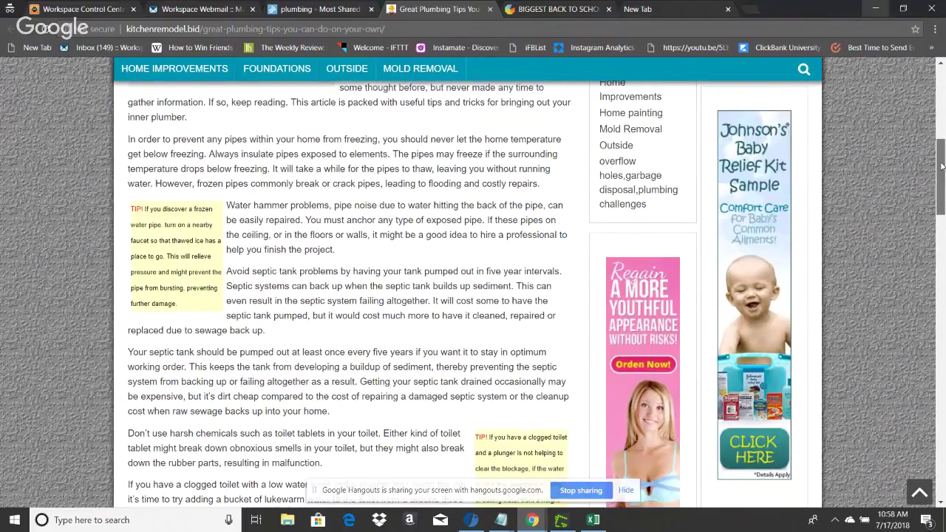
pyautogui.moveTo(942, 178)
pyautogui.mouseDown()
pyautogui.moveTo(942, 121)
pyautogui.moveTo(938, 171)
pyautogui.mouseUp()
pyautogui.scroll(-15, 919, 205)
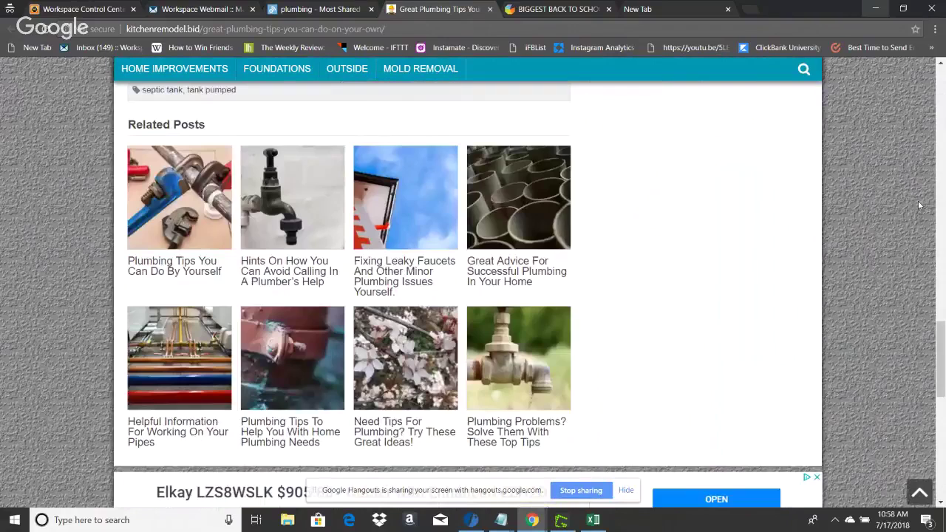
pyautogui.scroll(7, 919, 205)
pyautogui.scroll(5, 919, 206)
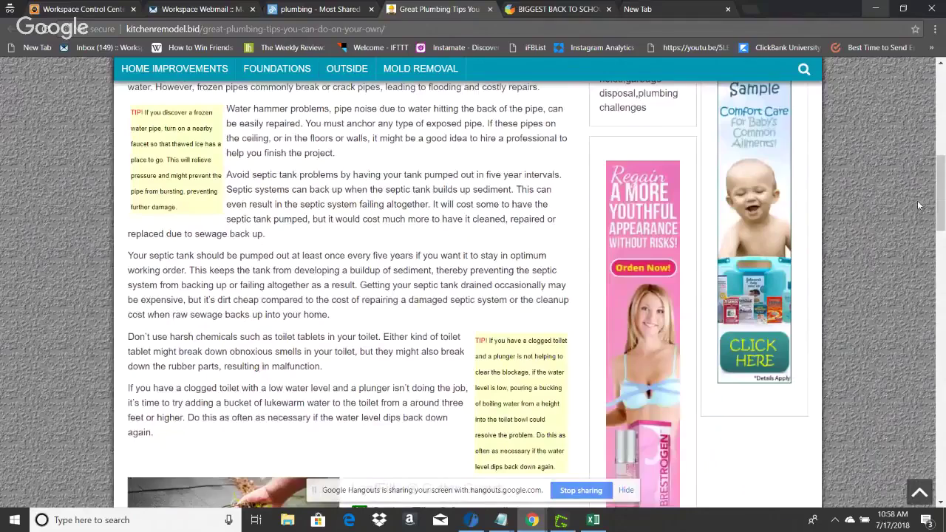
pyautogui.scroll(10, 886, 201)
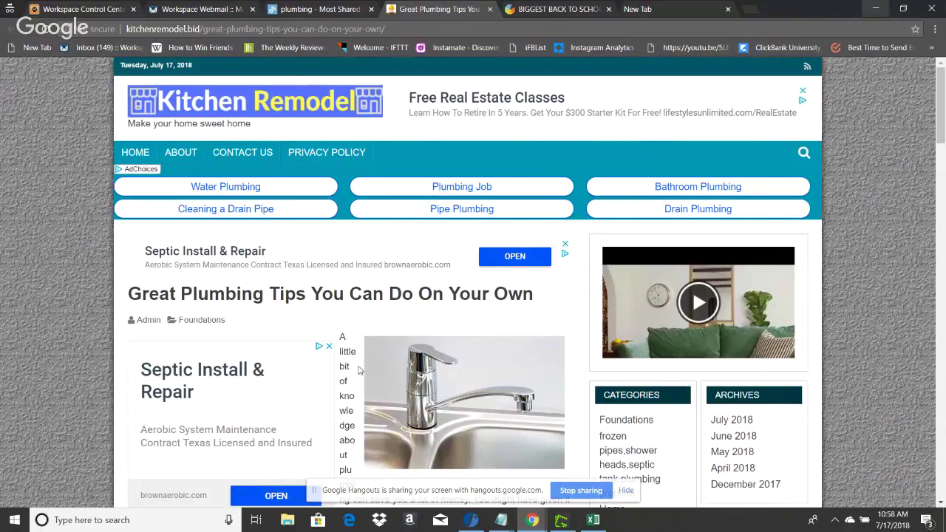
# Go to the Legiit home page in the new tab and dismiss the cookie notice.
pyautogui.click(653, 10)
pyautogui.write('le')
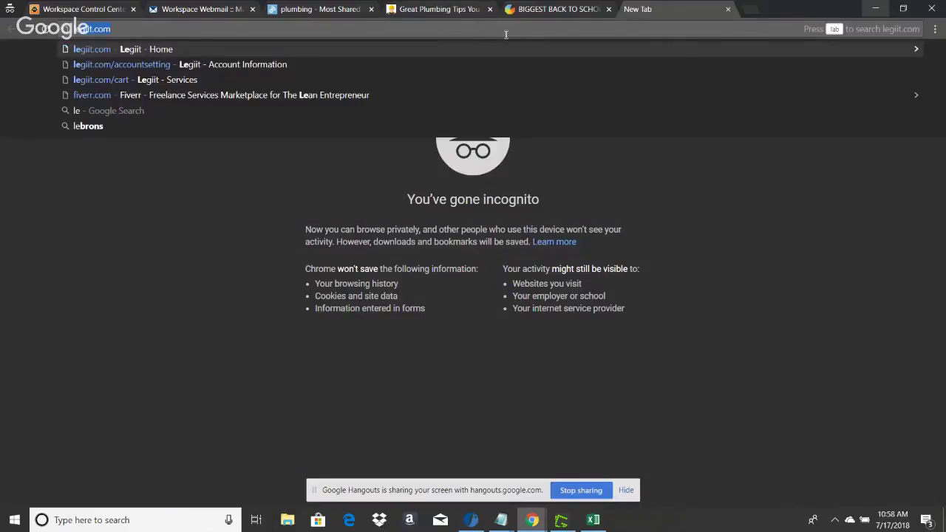
pyautogui.write('giit')
pyautogui.press('Return')
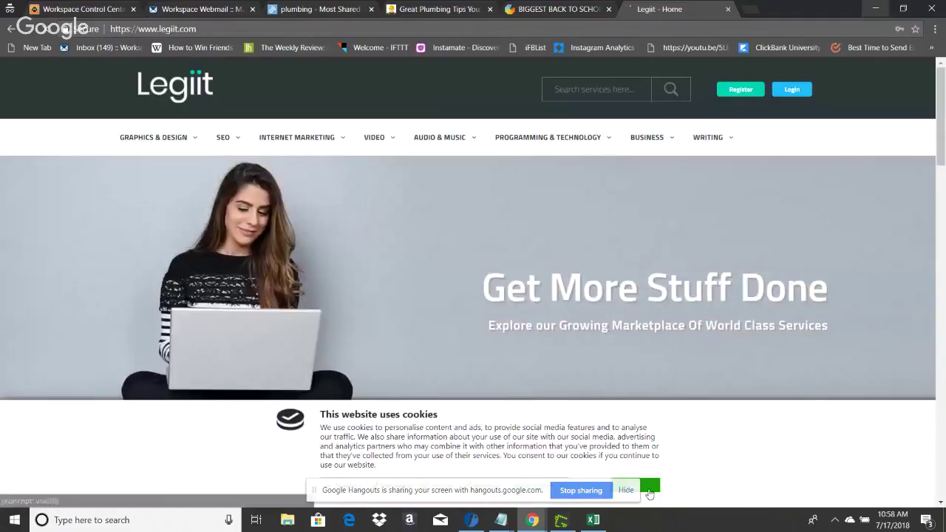
pyautogui.click(649, 489)
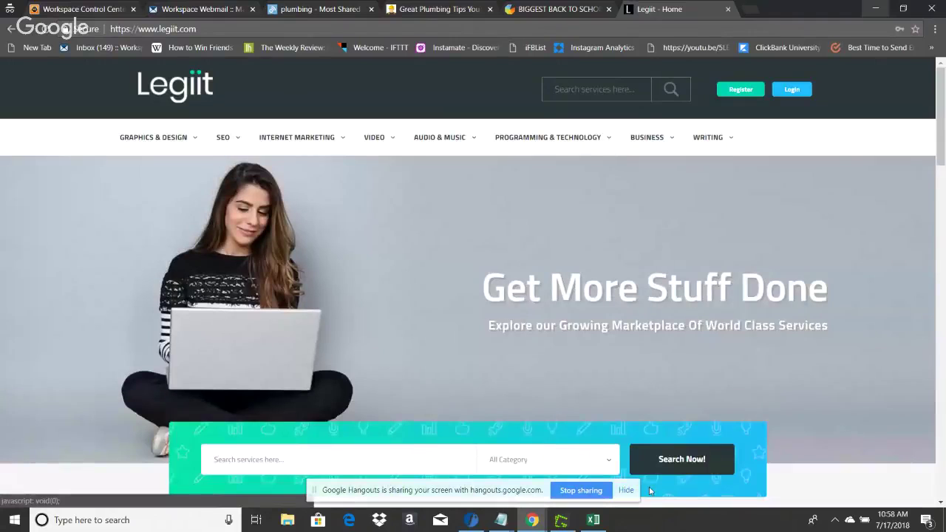
# Search Legiit services for 'turn into pdf', then narrow it to 'pdf'.
pyautogui.click(602, 89)
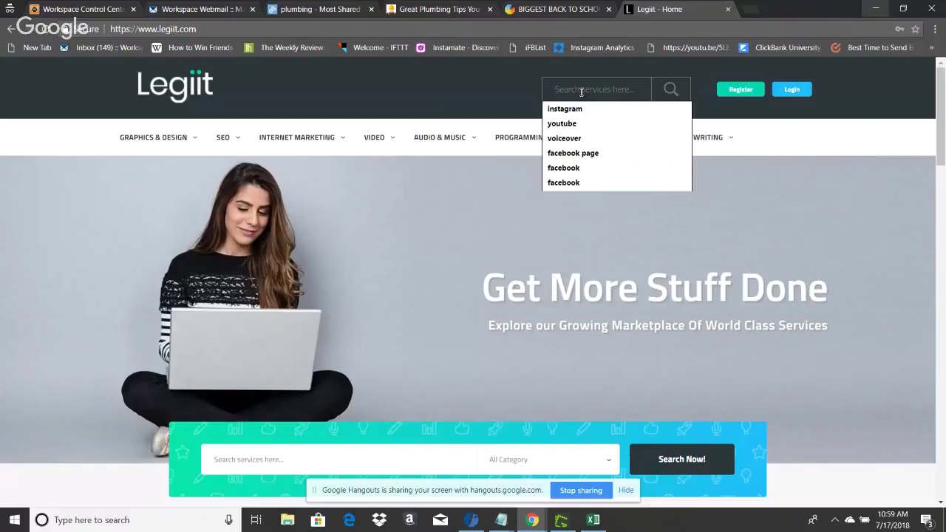
pyautogui.write('t')
pyautogui.press('BackSpace')
pyautogui.write('turn into pdf')
pyautogui.press('Return')
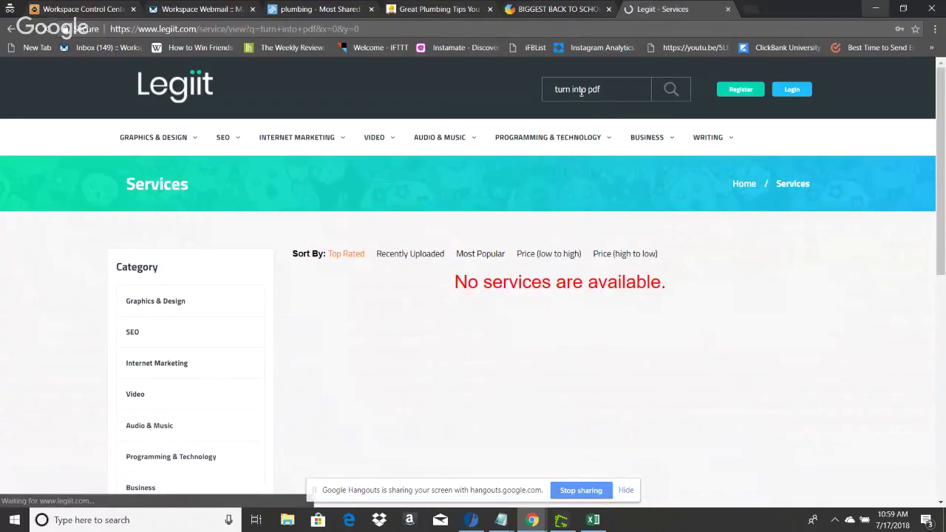
pyautogui.tripleClick(579, 89)
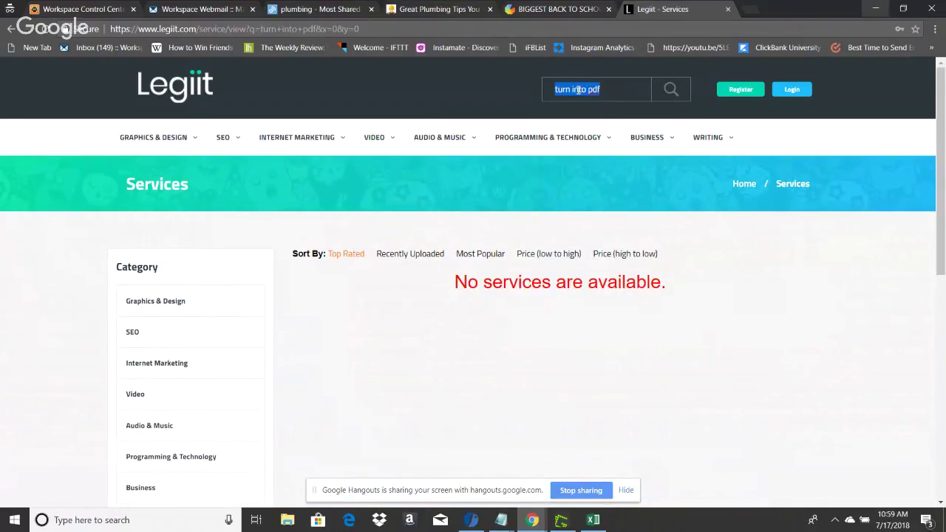
pyautogui.write('pdf')
pyautogui.press('Return')
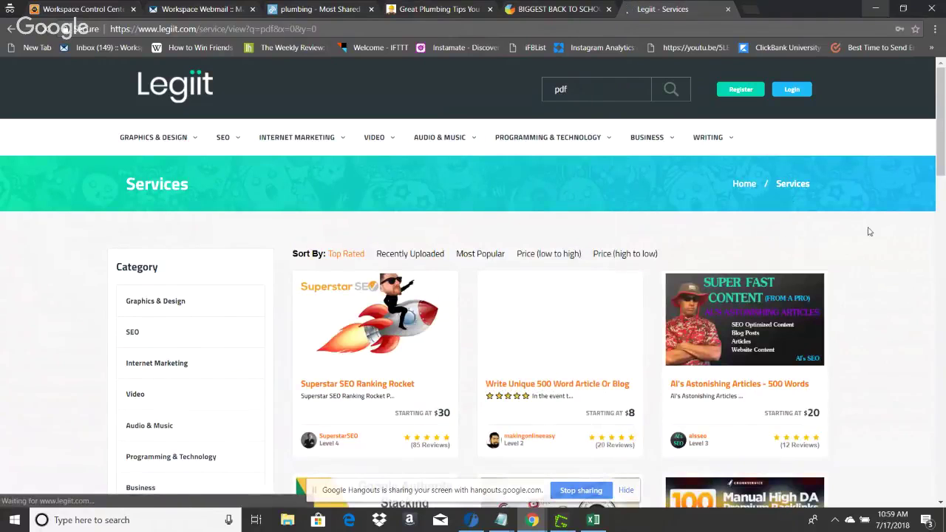
# Open the 'Write Unique 500 Word Article Or Blog Post' service from the results.
pyautogui.scroll(-1, 868, 241)
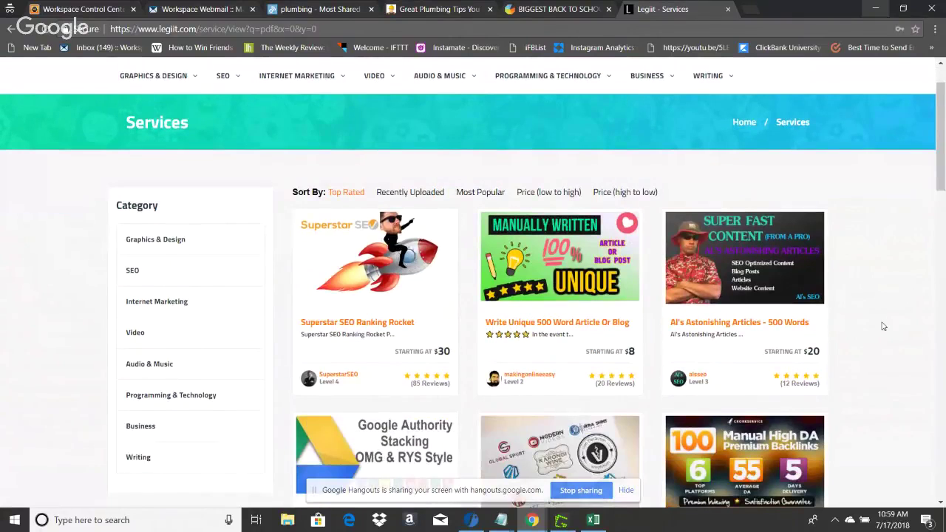
pyautogui.scroll(-2, 883, 325)
pyautogui.scroll(-1, 872, 281)
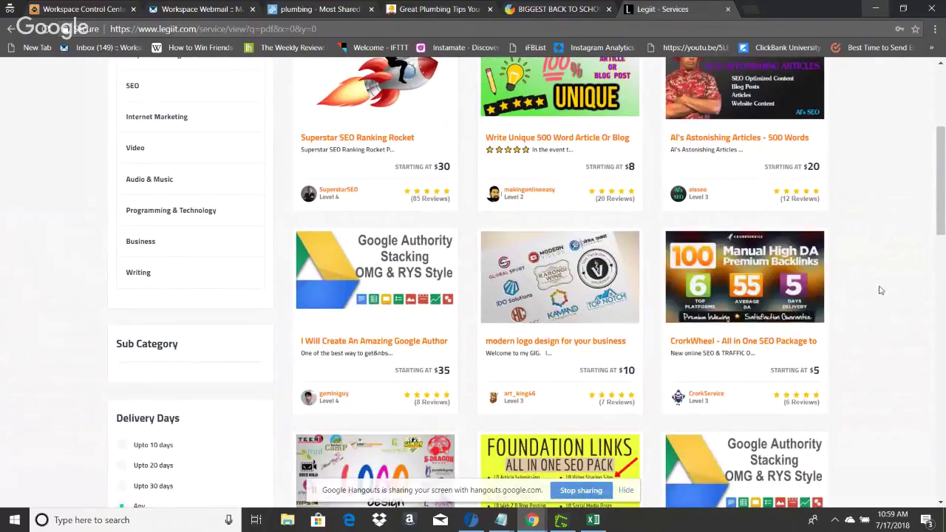
pyautogui.scroll(-1, 881, 296)
pyautogui.scroll(2, 881, 298)
pyautogui.scroll(1, 748, 326)
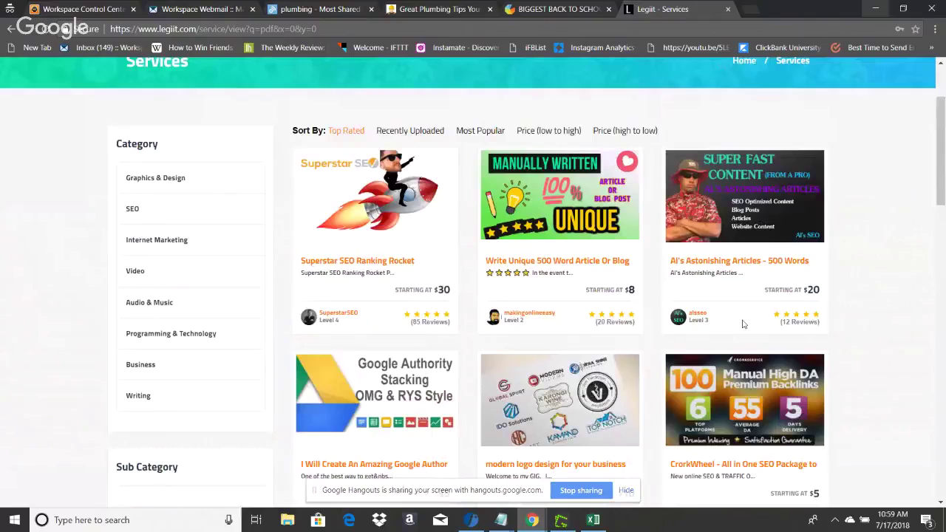
pyautogui.click(519, 261)
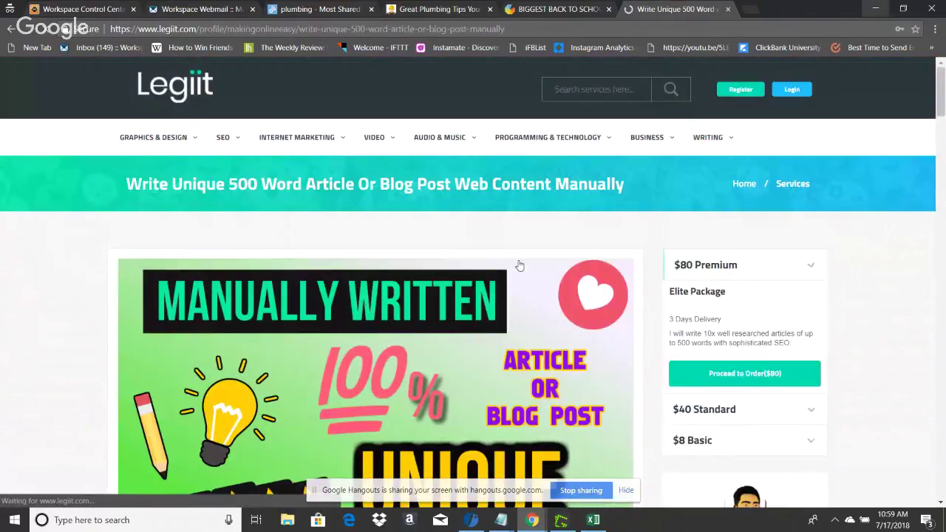
pyautogui.scroll(-10, 520, 265)
pyautogui.scroll(-3, 510, 259)
pyautogui.scroll(6, 495, 251)
pyautogui.scroll(7, 472, 244)
# Return to the Great Plumbing Tips article and skim it.
pyautogui.click(435, 6)
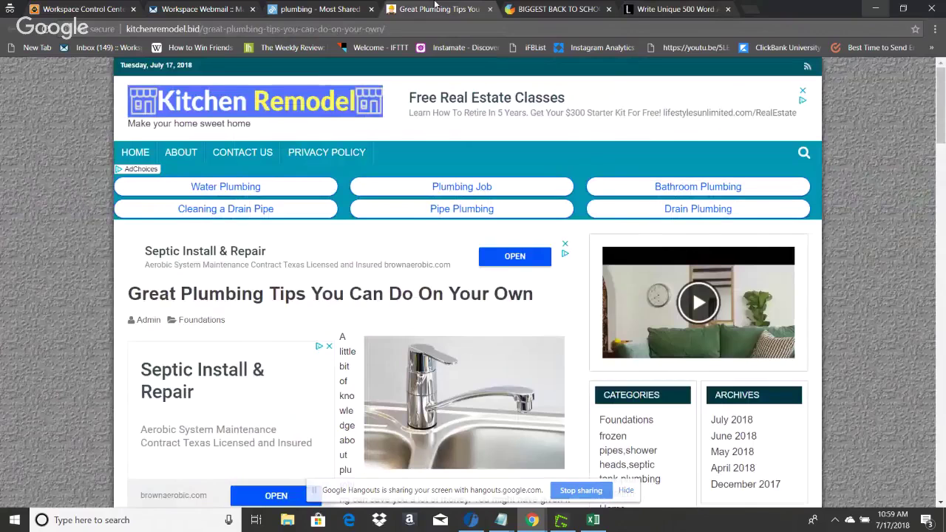
pyautogui.scroll(-10, 321, 320)
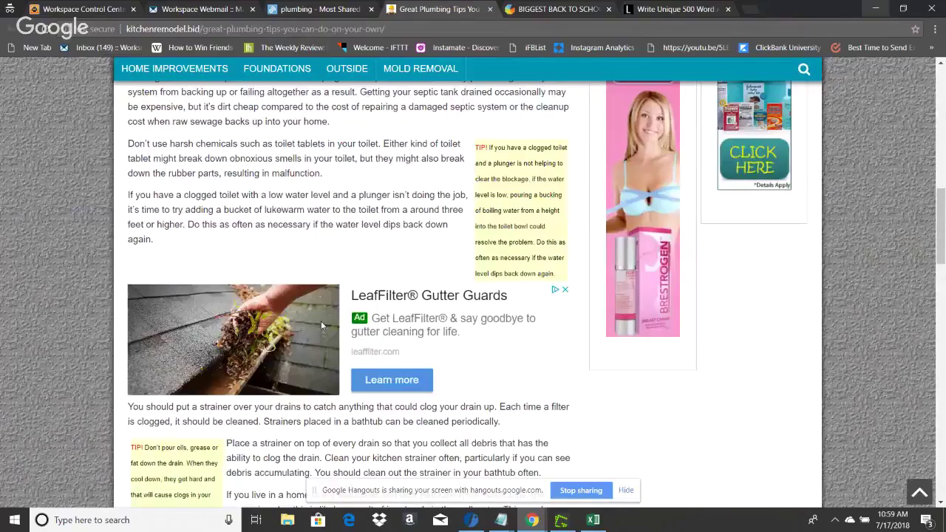
pyautogui.scroll(-5, 407, 336)
pyautogui.scroll(10, 520, 104)
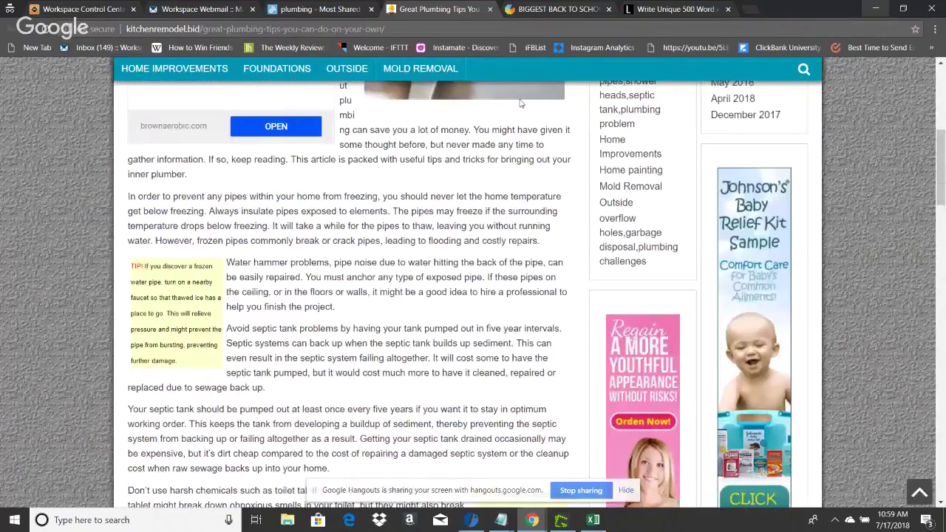
# Compare the $8 Basic and $40 Standard packages on the Legiit service page.
pyautogui.click(674, 9)
pyautogui.scroll(-5, 393, 296)
pyautogui.scroll(4, 392, 295)
pyautogui.scroll(-4, 438, 277)
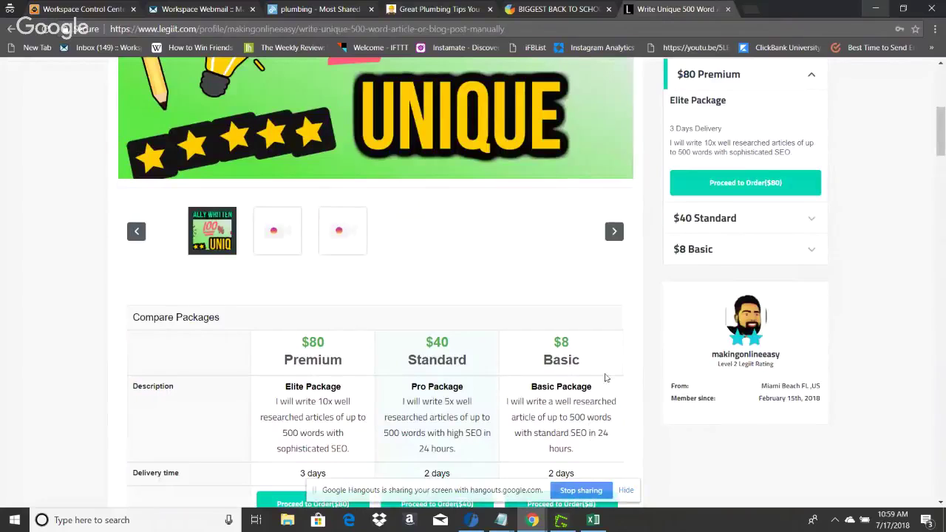
pyautogui.scroll(1, 721, 192)
pyautogui.scroll(1, 805, 185)
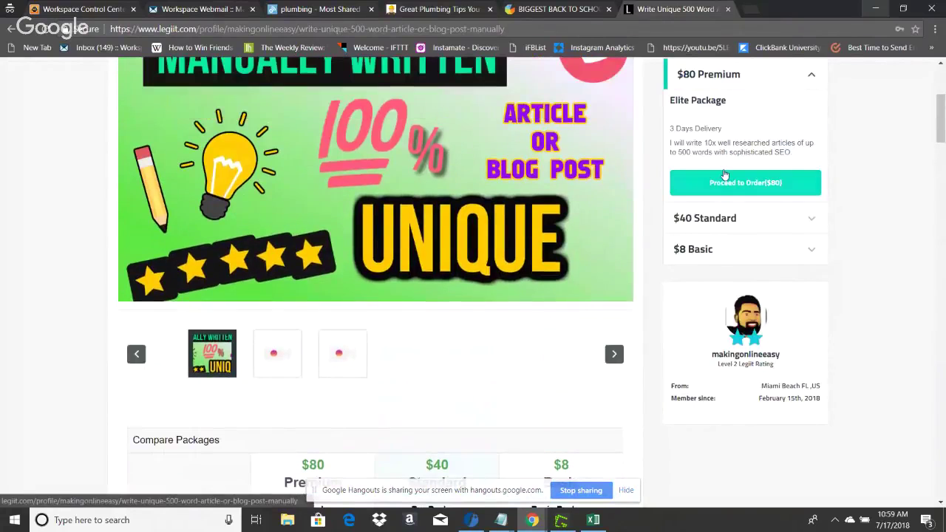
pyautogui.click(811, 249)
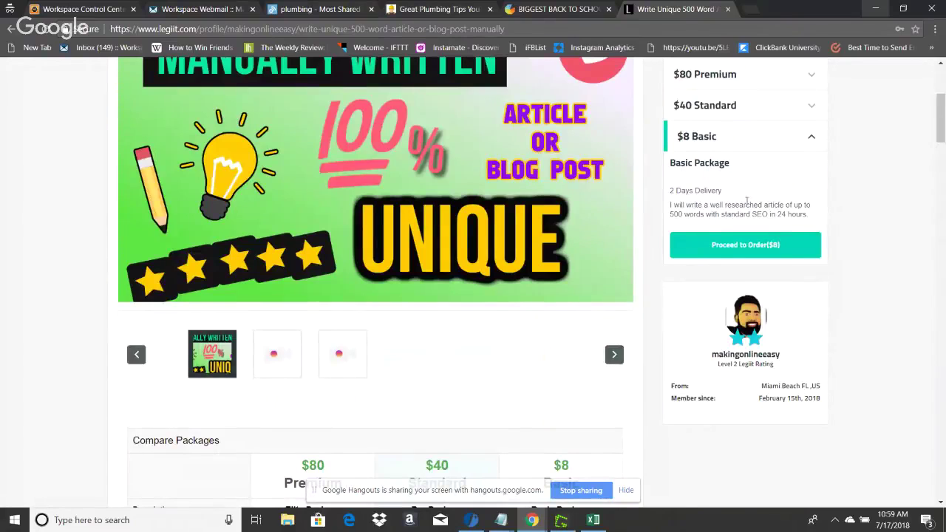
pyautogui.click(811, 112)
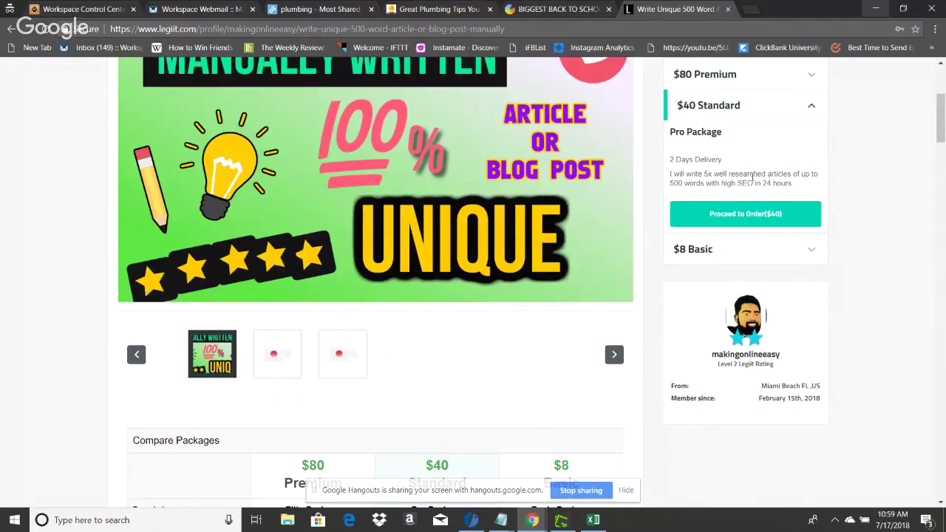
pyautogui.scroll(1, 479, 265)
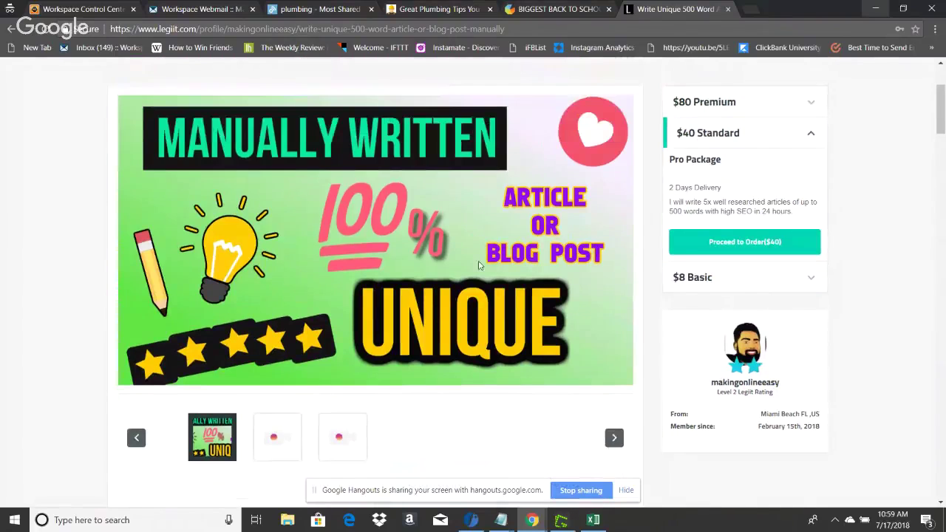
pyautogui.scroll(2, 479, 265)
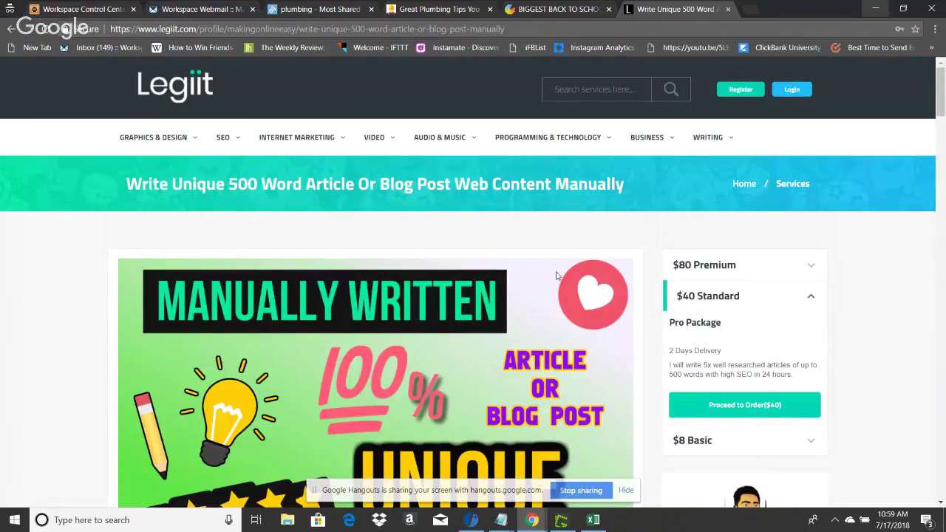
# Glance at the plumbing article, revisit the Legiit service, then return to BuzzSumo results.
pyautogui.click(420, 7)
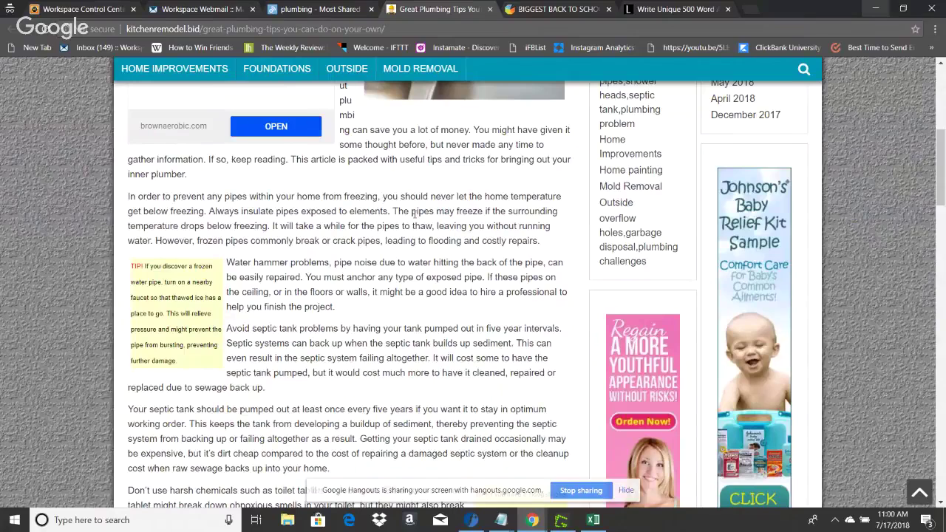
pyautogui.scroll(5, 412, 212)
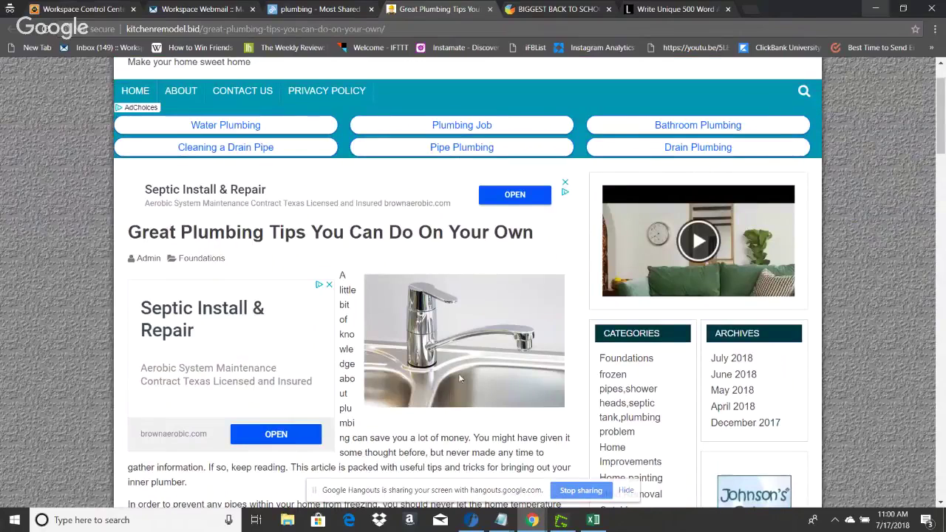
pyautogui.click(656, 6)
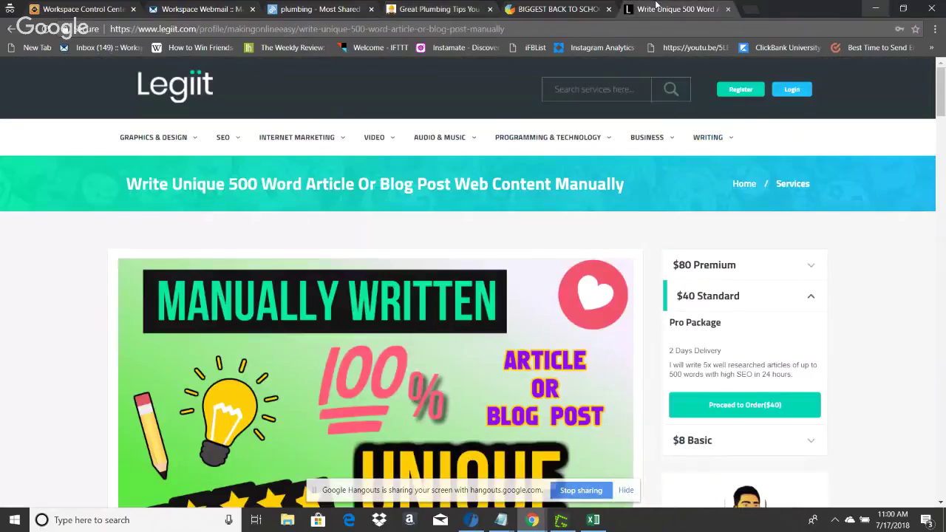
pyautogui.scroll(-1, 658, 381)
pyautogui.scroll(-2, 658, 381)
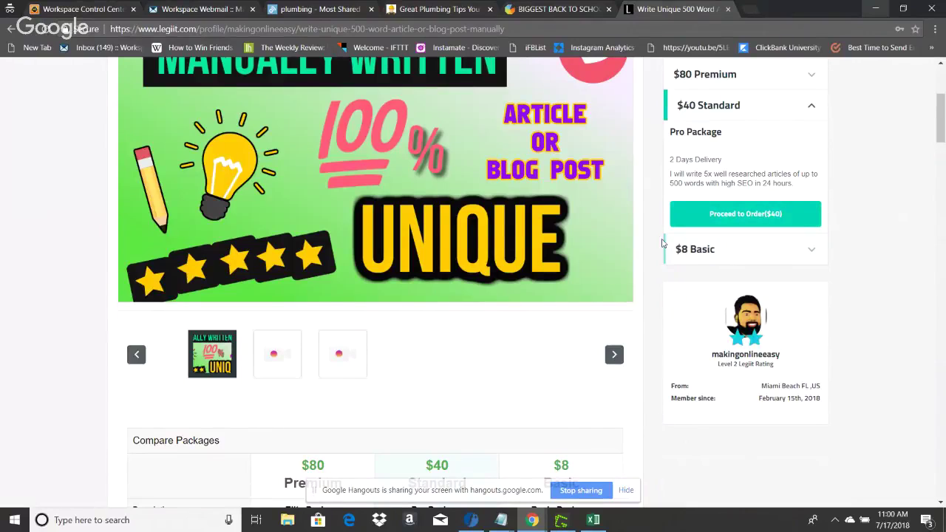
pyautogui.click(339, 7)
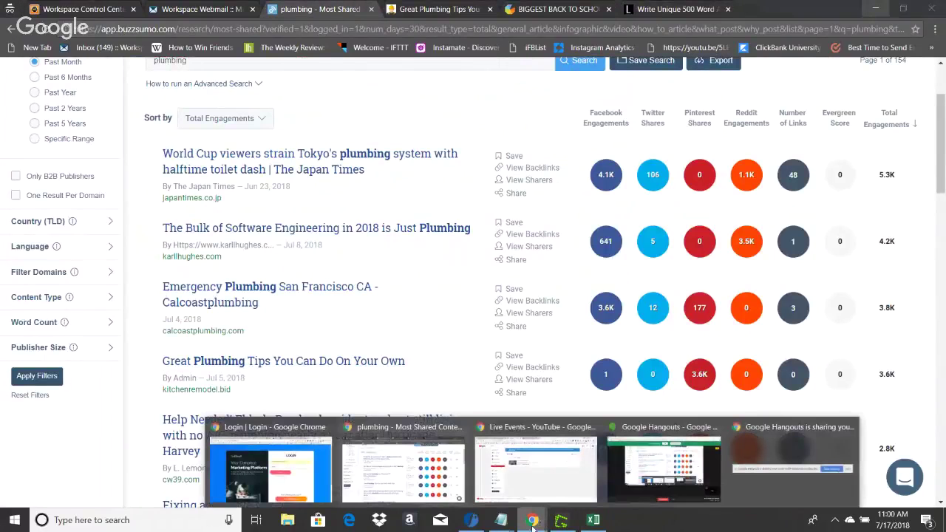
pyautogui.moveTo(531, 520)
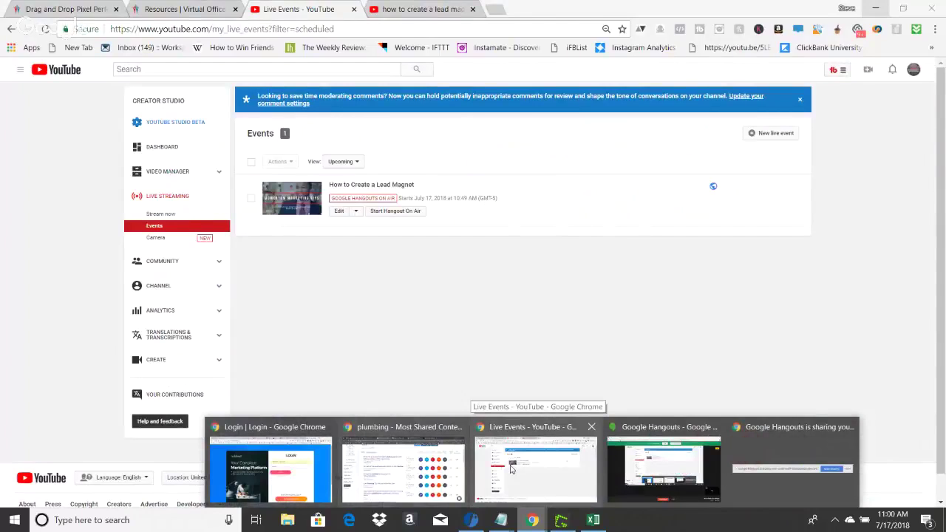
# Bring up the Builderall template gallery and scroll to the top.
pyautogui.click(510, 467)
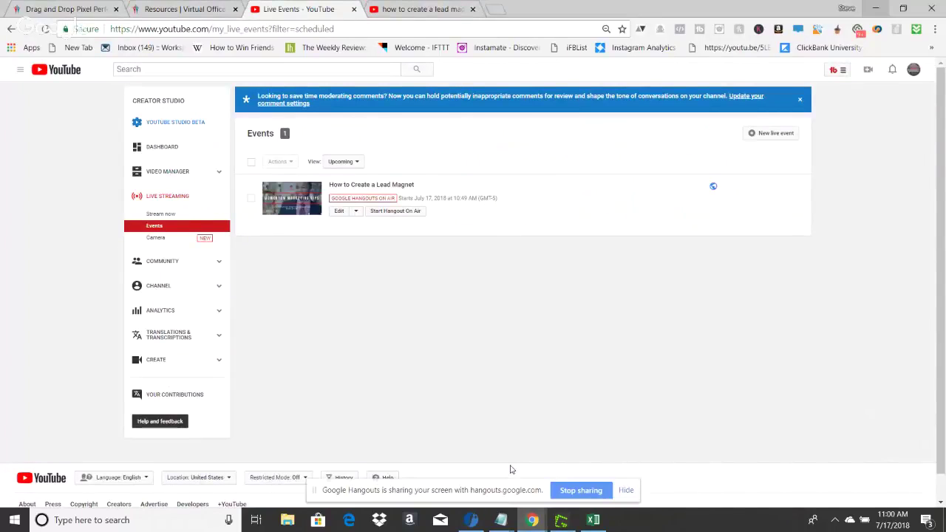
pyautogui.click(63, 9)
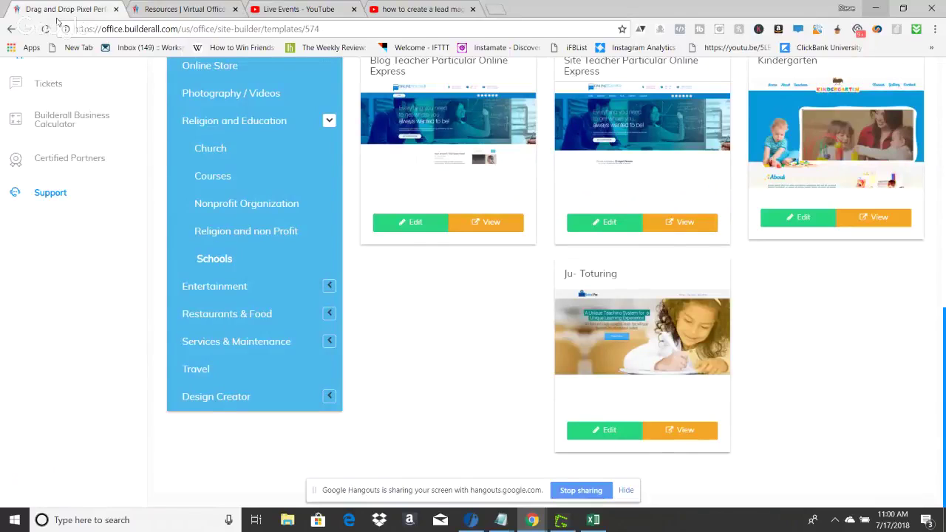
pyautogui.scroll(3, 370, 183)
pyautogui.scroll(3, 367, 188)
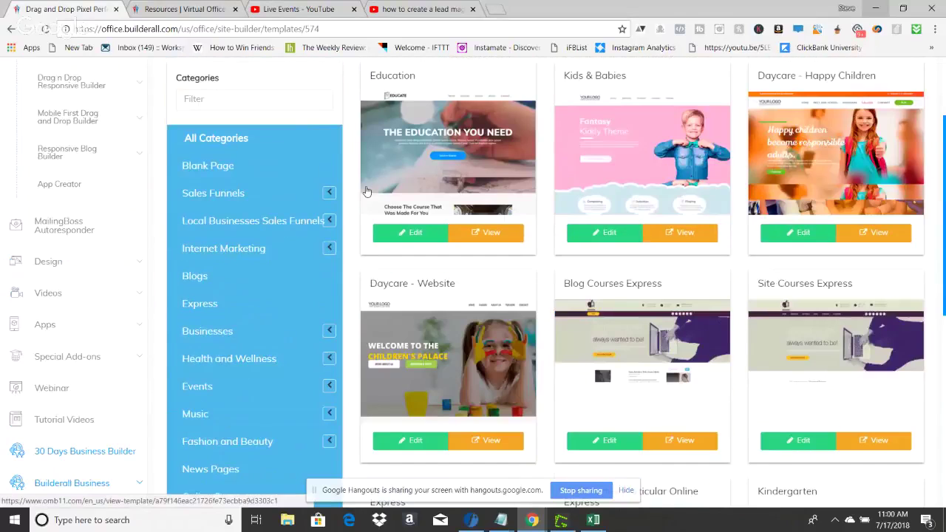
pyautogui.scroll(2, 365, 192)
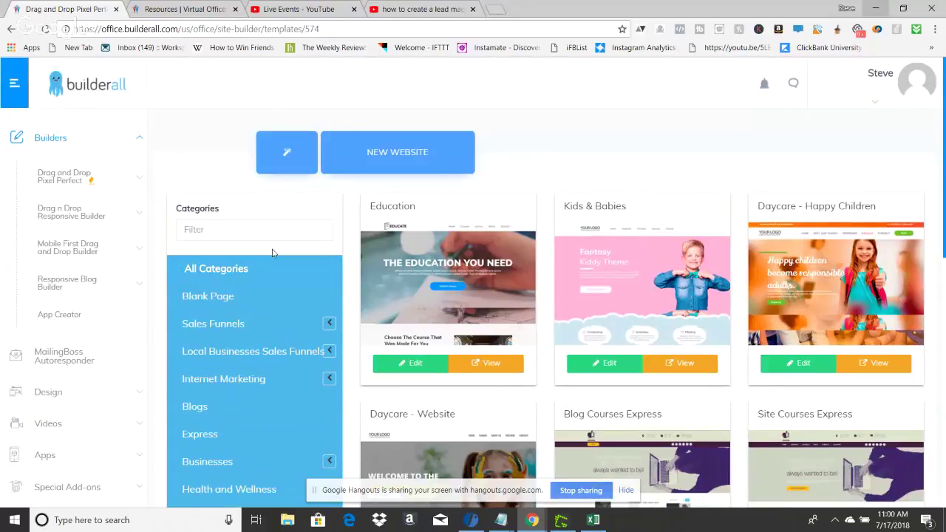
# Filter Sales Funnels to Bridge Page Funnel and preview the weight-loss Bridge Funnel template.
pyautogui.click(329, 325)
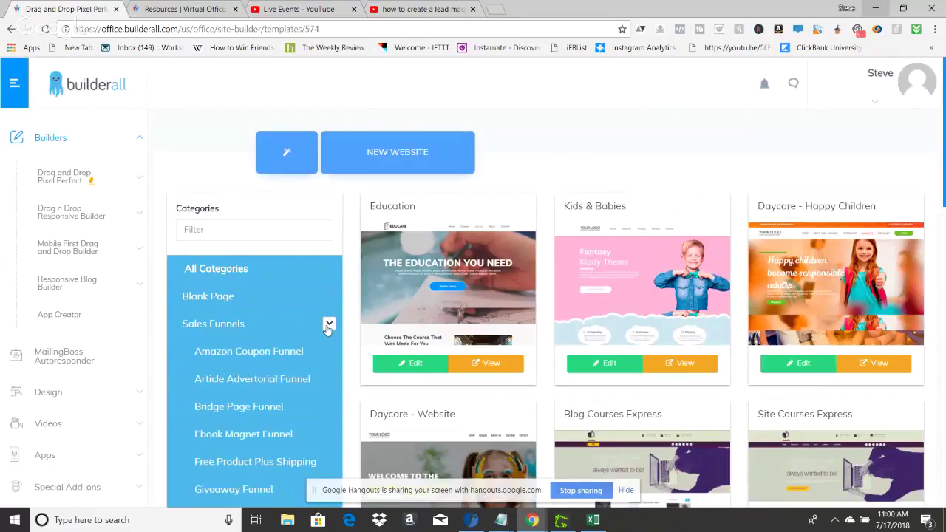
pyautogui.scroll(-1, 328, 329)
pyautogui.click(226, 354)
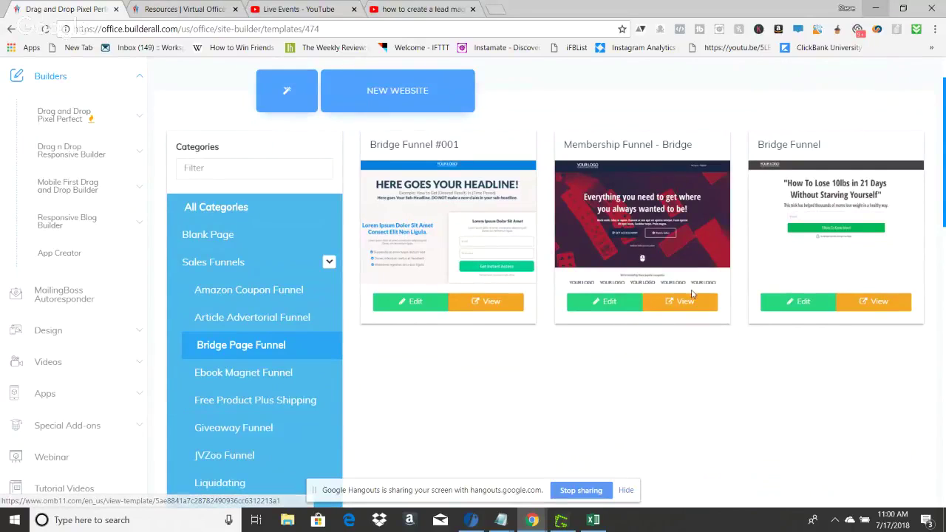
pyautogui.click(869, 306)
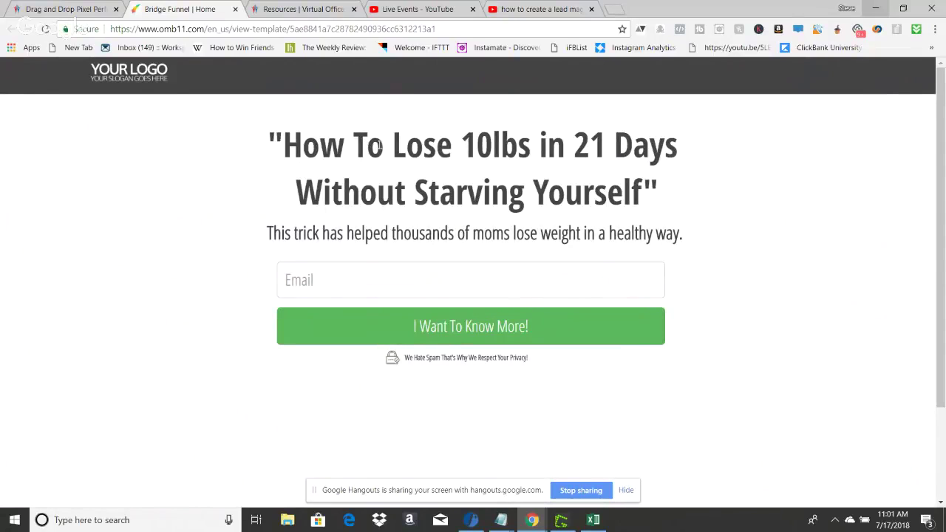
pyautogui.scroll(-2, 834, 333)
pyautogui.scroll(2, 849, 347)
# Close the Bridge Funnel preview and bring the plumbing research window forward.
pyautogui.click(235, 9)
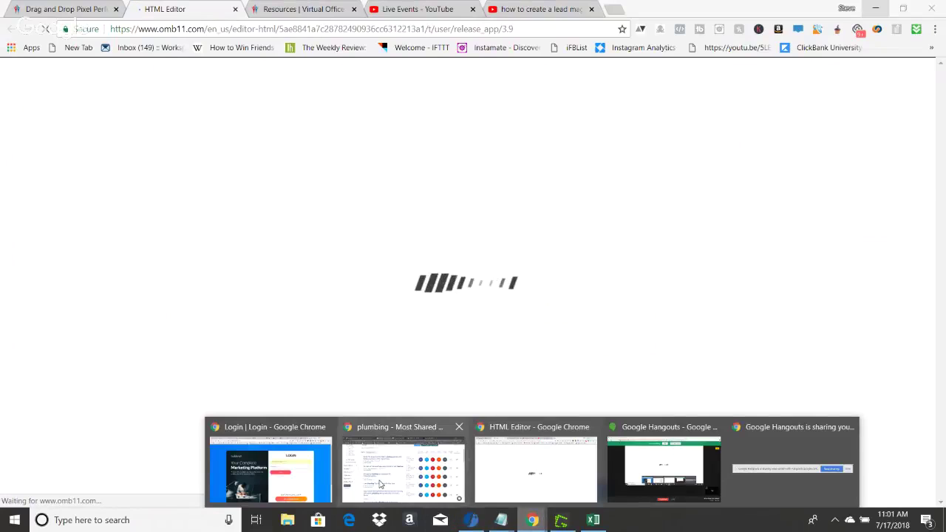
pyautogui.click(381, 484)
pyautogui.click(565, 6)
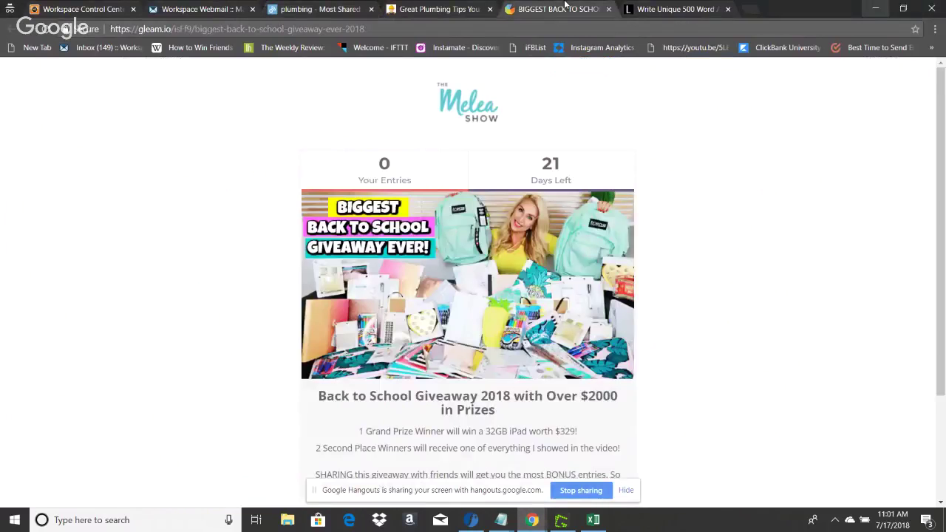
# Select the Great Plumbing Tips article title, then return to BuzzSumo results.
pyautogui.click(456, 7)
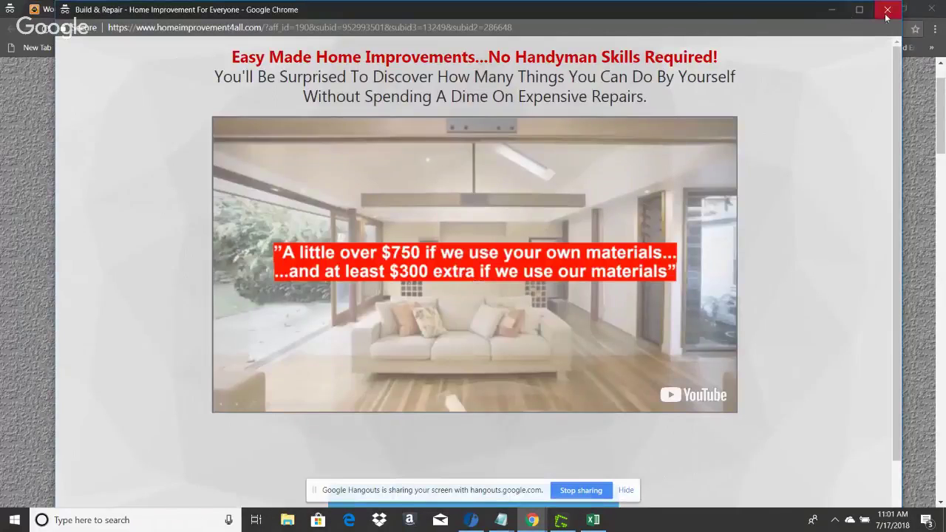
pyautogui.click(888, 12)
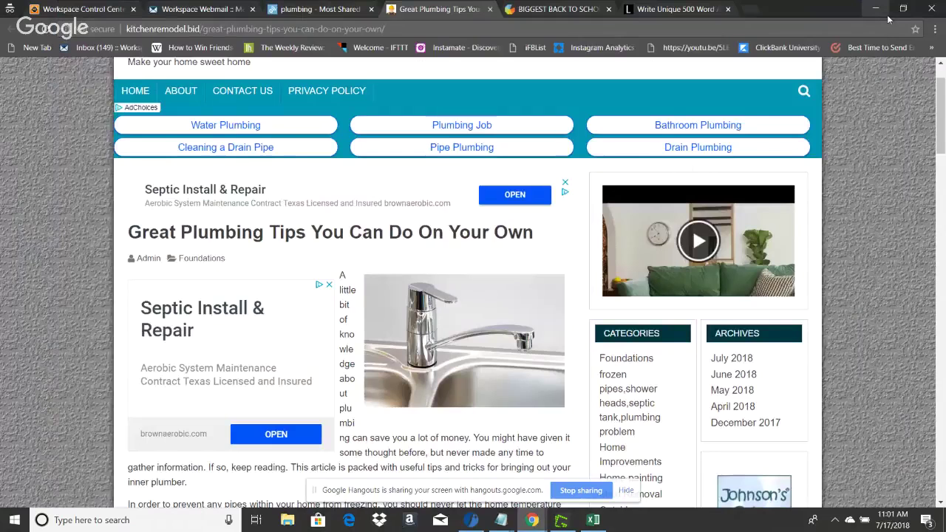
pyautogui.tripleClick(274, 226)
pyautogui.hotkey('ctrl', 'c')
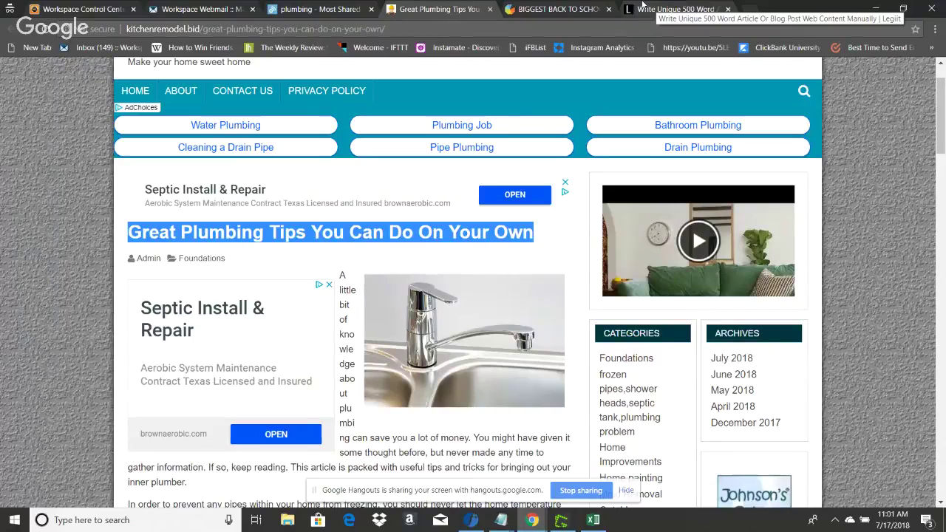
pyautogui.click(291, 10)
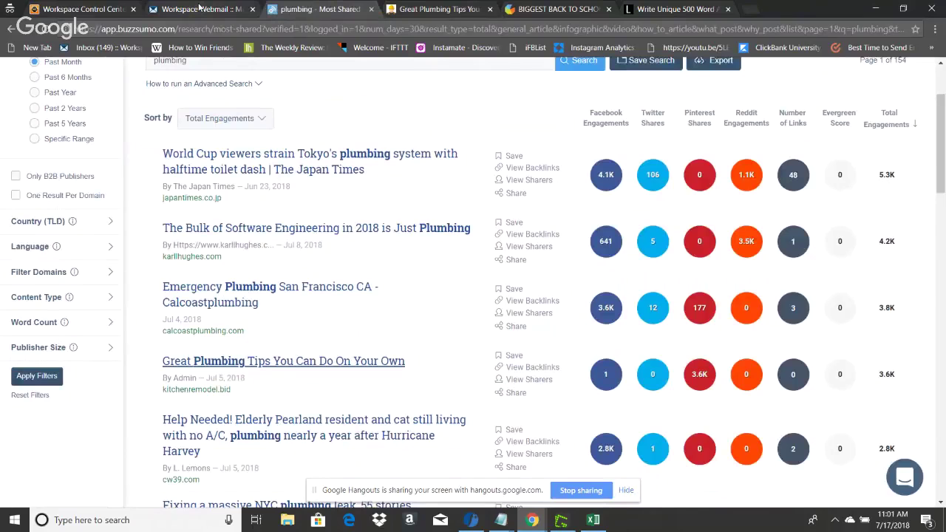
pyautogui.moveTo(531, 519)
pyautogui.moveTo(402, 464)
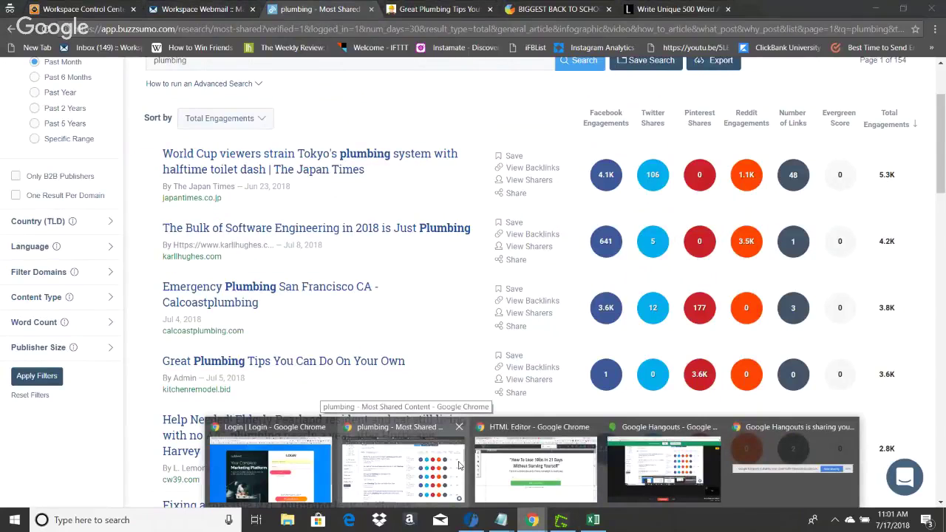
pyautogui.moveTo(535, 465)
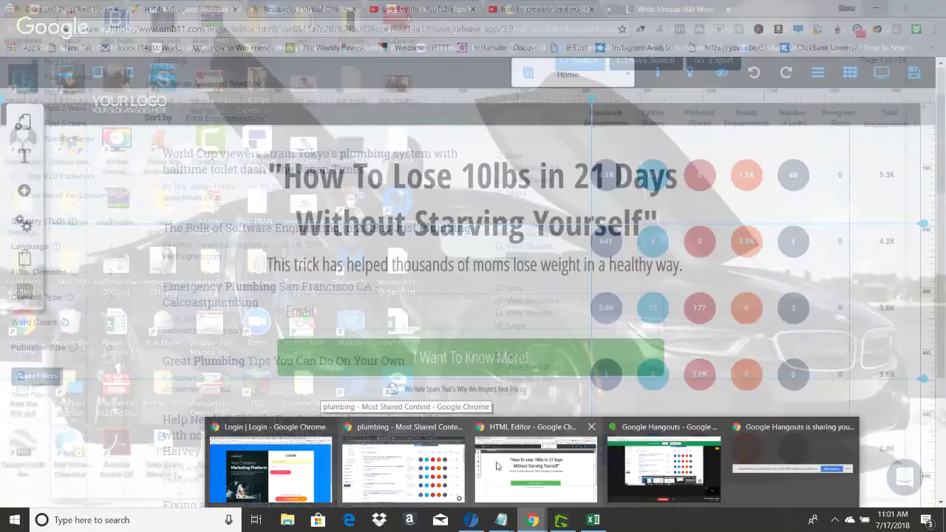
# Select the template headline wording and try pasting the plumbing title, undoing the paste.
pyautogui.click(497, 465)
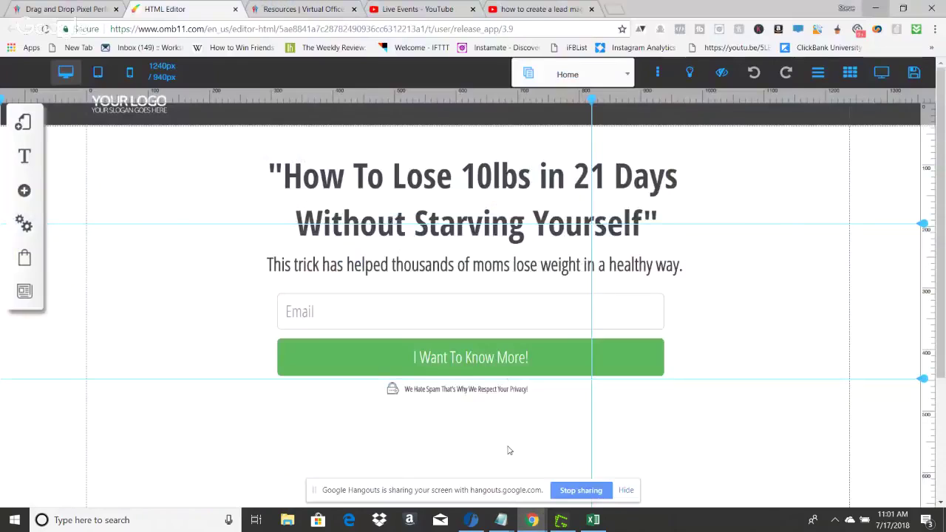
pyautogui.doubleClick(463, 179)
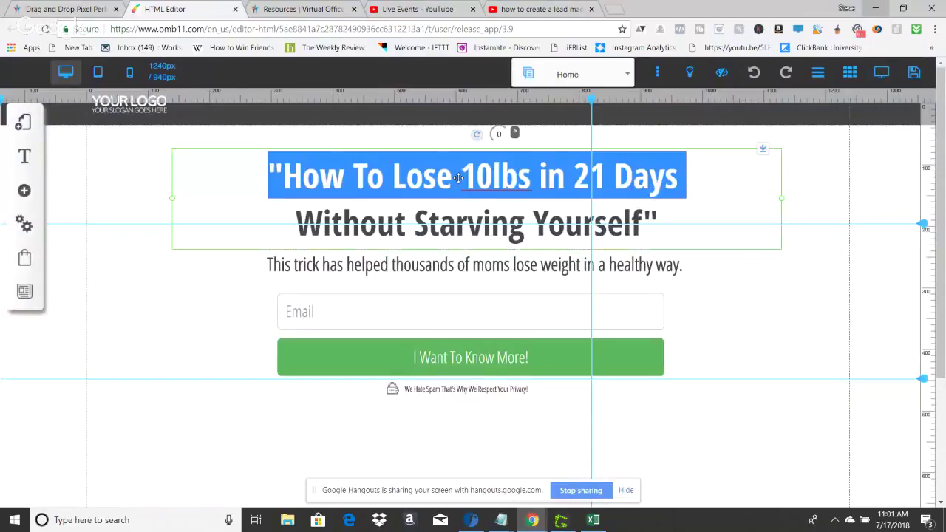
pyautogui.click(633, 229)
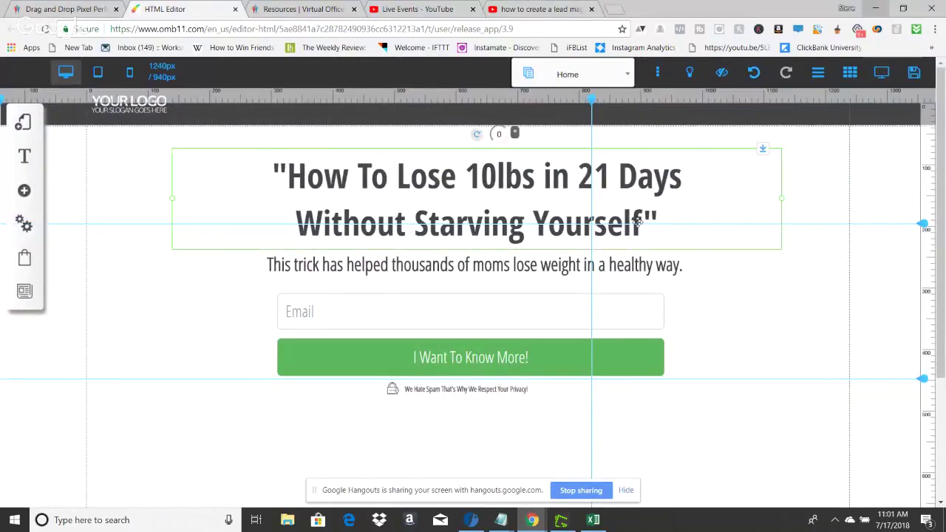
pyautogui.doubleClick(634, 227)
pyautogui.tripleClick(635, 225)
pyautogui.click(637, 222)
pyautogui.moveTo(638, 220); pyautogui.dragTo(293, 182)
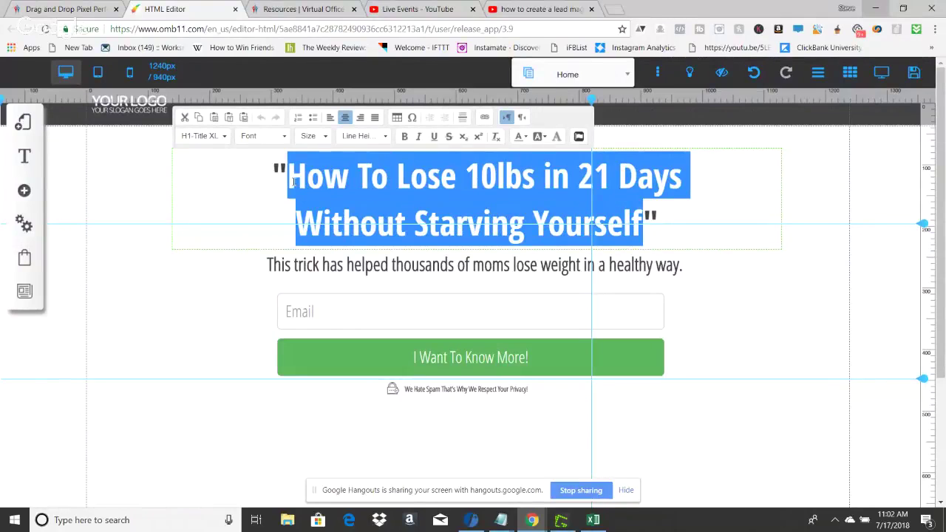
pyautogui.hotkey('ctrl', 'v')
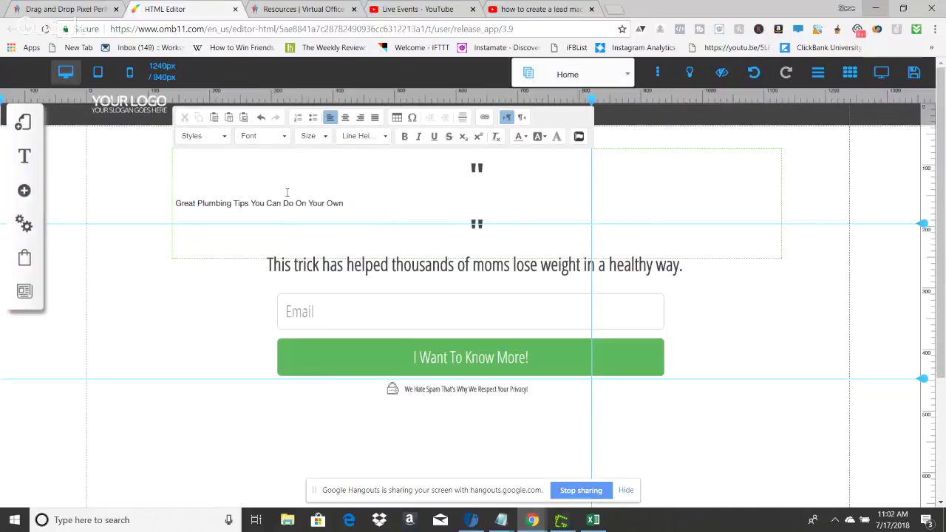
pyautogui.hotkey('ctrl', 'z')
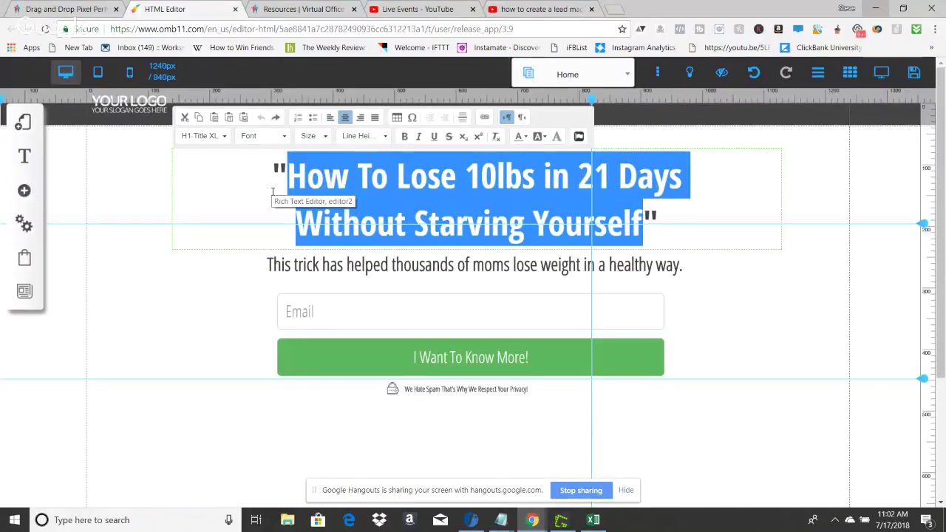
# Type the headline 'Simple But Great Plumbing Tips That You Can Do Own Your Own'.
pyautogui.write('Great [')
pyautogui.press('BackSpace')
pyautogui.write('p')
pyautogui.press('BackSpace')
pyautogui.write('Plumbing Tips That YoU')
pyautogui.press('BackSpace')
pyautogui.press('BackSpace')
pyautogui.write('u Can Do Own Y')
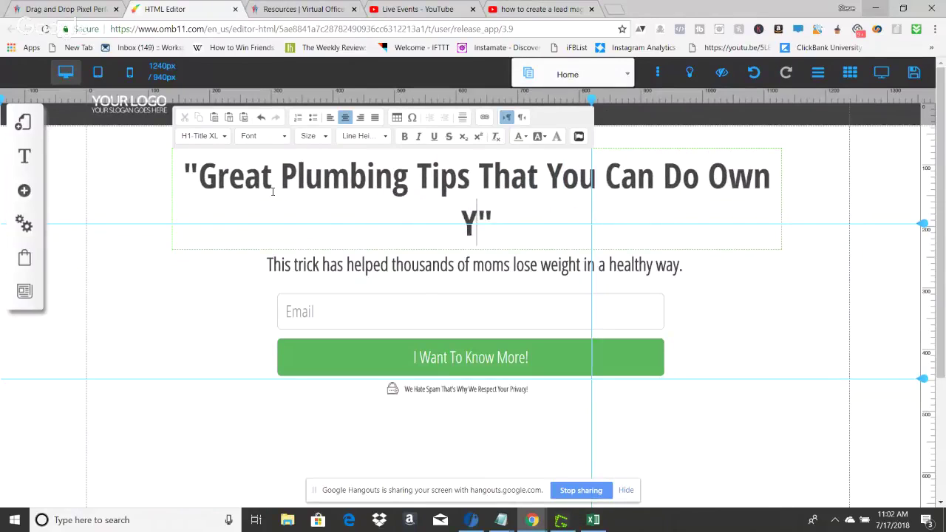
pyautogui.write('our Own')
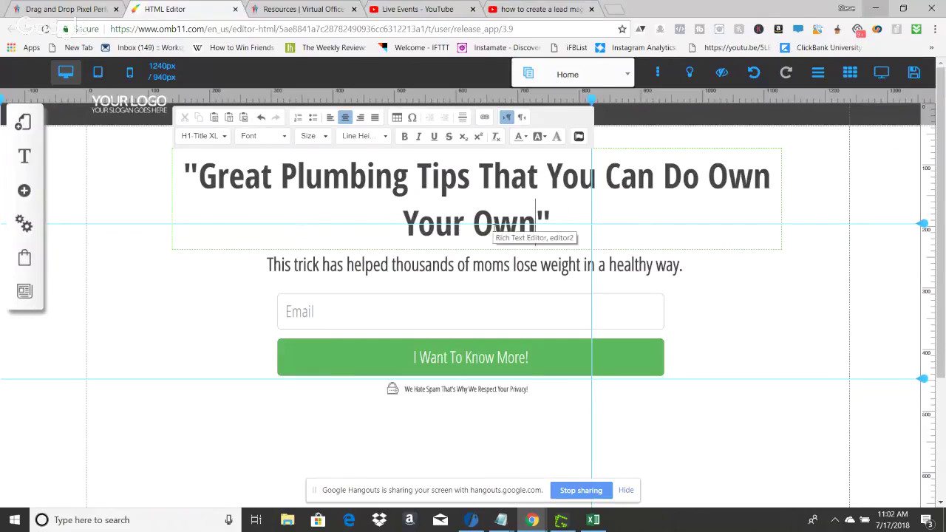
pyautogui.write('!')
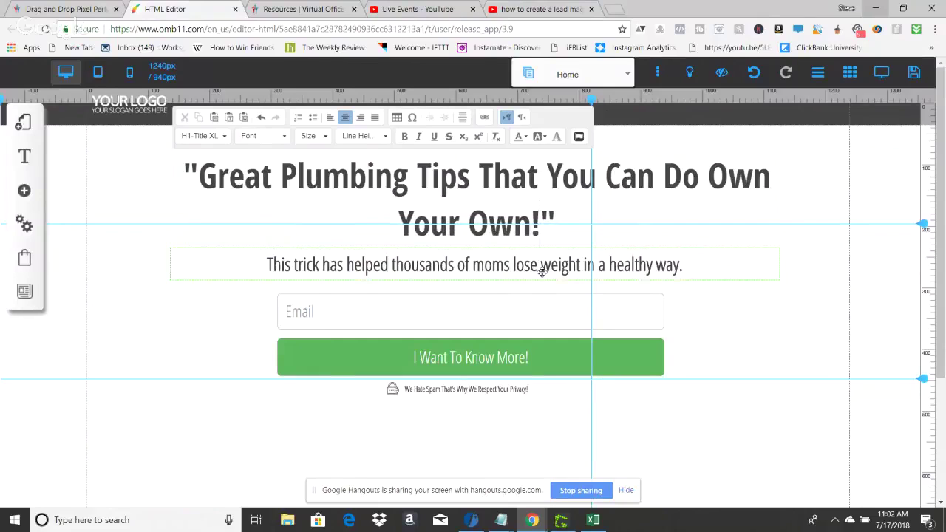
pyautogui.press('BackSpace')
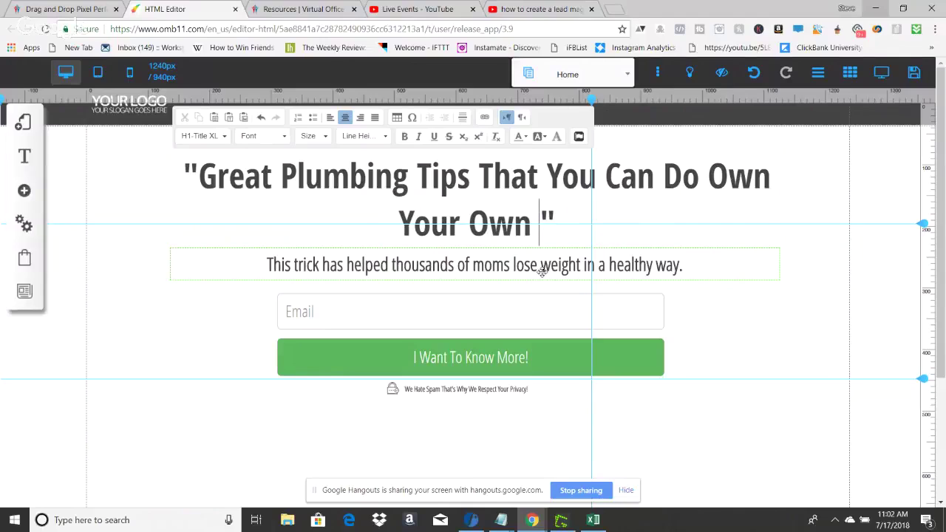
pyautogui.write('for 2018')
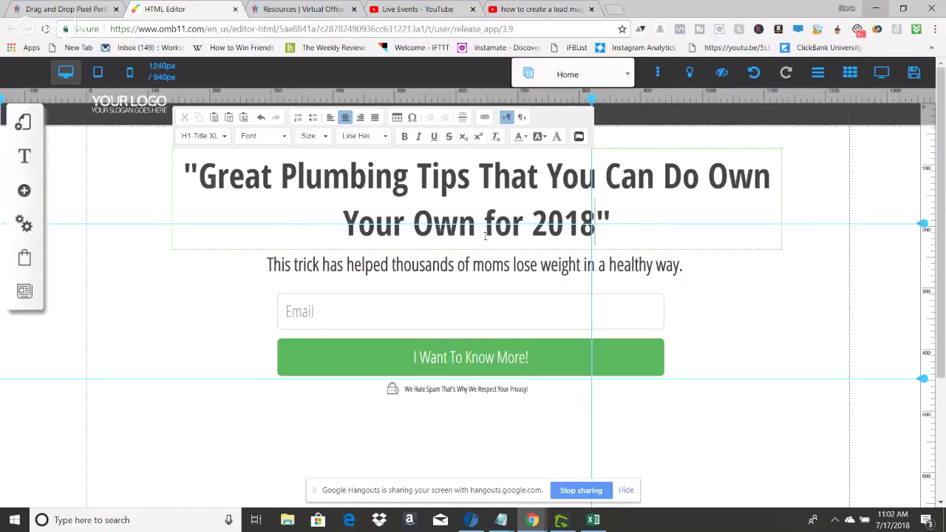
pyautogui.press('BackSpace')
pyautogui.press('BackSpace')
pyautogui.press('BackSpace')
pyautogui.press('BackSpace')
pyautogui.press('BackSpace')
pyautogui.press('BackSpace')
pyautogui.press('BackSpace')
pyautogui.press('BackSpace')
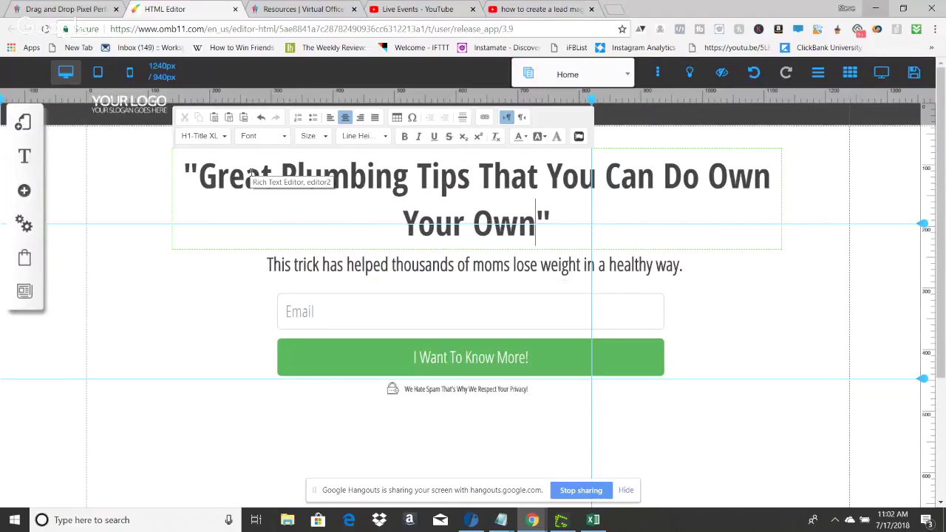
pyautogui.click(198, 177)
pyautogui.write('Simple ')
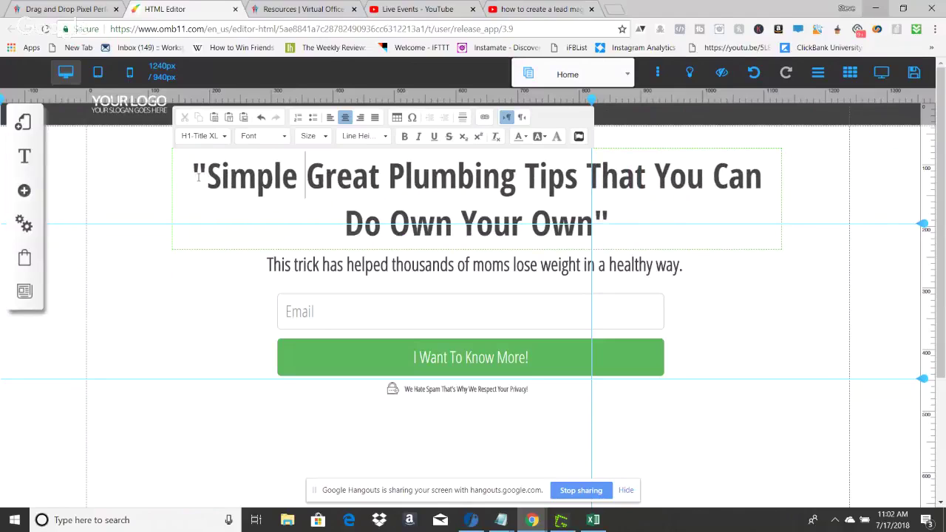
pyautogui.write('Bu')
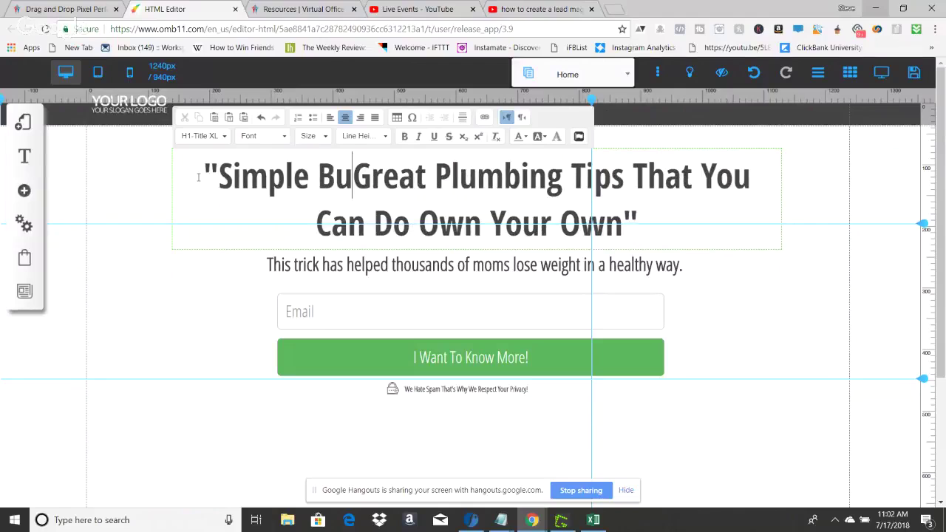
pyautogui.write('t')
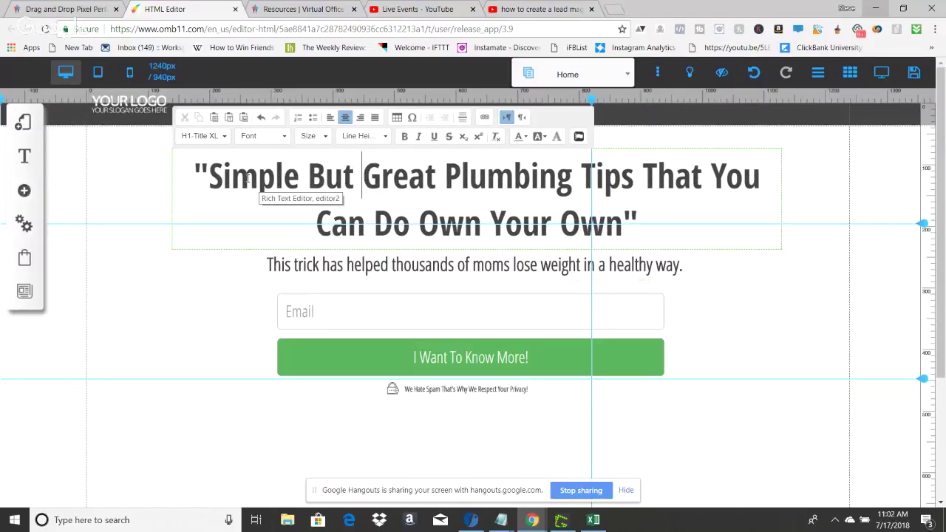
# Change 'This' to 'These' and 'has' to 'have' in the subtitle.
pyautogui.click(511, 268)
pyautogui.tripleClick(511, 268)
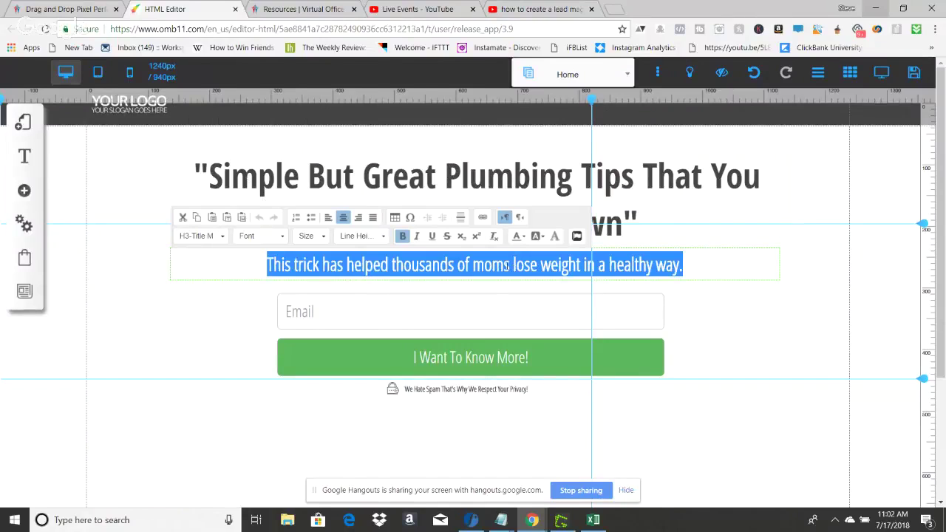
pyautogui.click(719, 316)
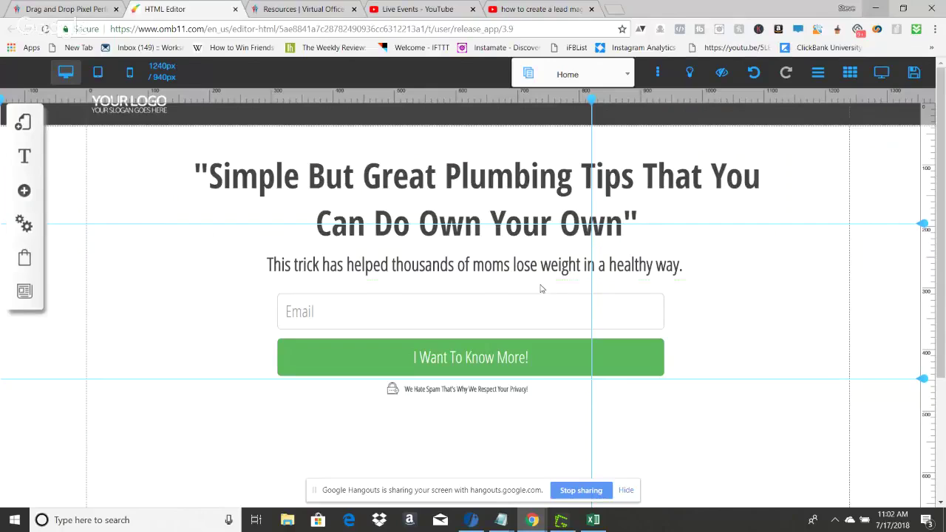
pyautogui.click(604, 269)
pyautogui.click(604, 269)
pyautogui.click(294, 264)
pyautogui.click(286, 265)
pyautogui.press('BackSpace')
pyautogui.write('ese')
pyautogui.press('BackSpace')
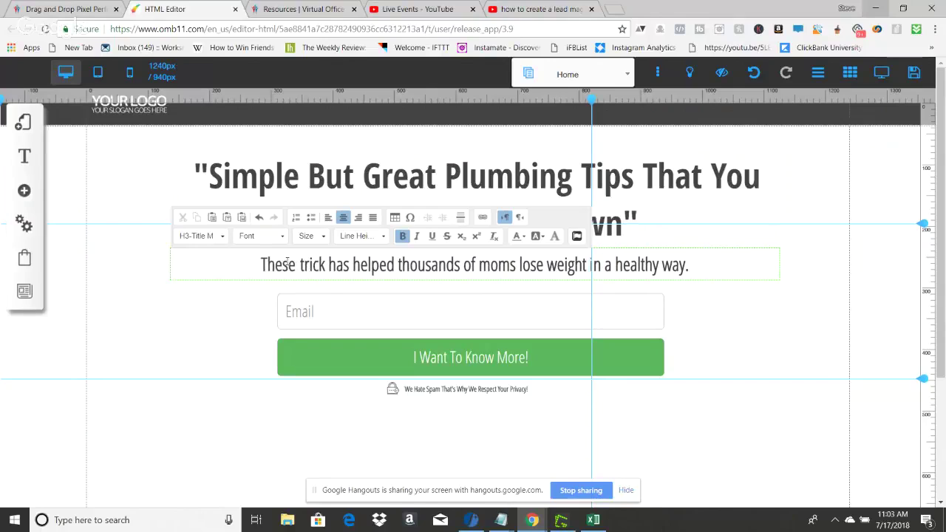
pyautogui.click(348, 265)
pyautogui.press('BackSpace')
pyautogui.write('ve')
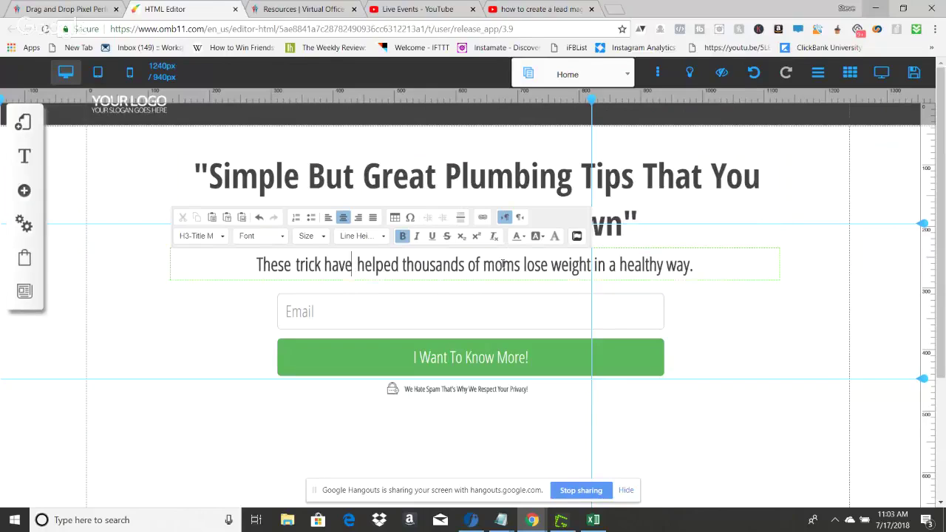
# Replace 'moms' with 'people' and the weight-loss ending with 'save money around the house.'.
pyautogui.doubleClick(486, 266)
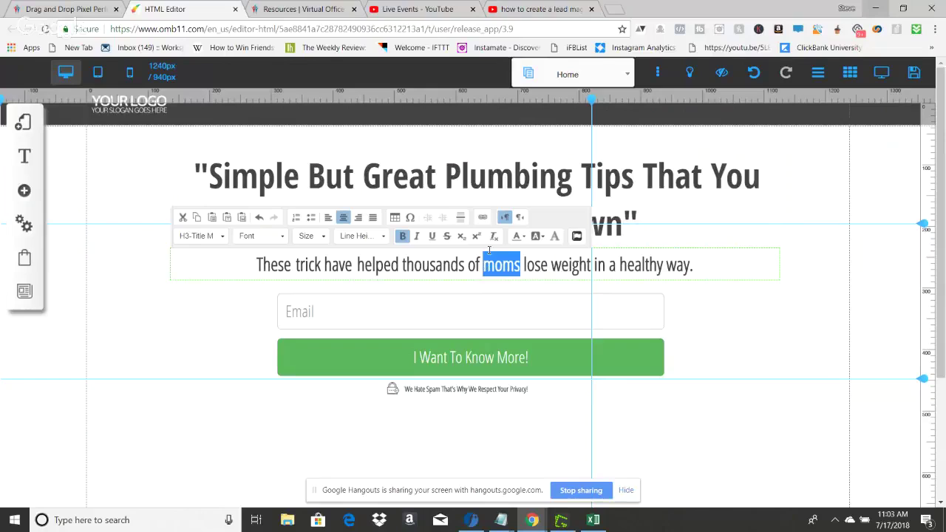
pyautogui.write('people')
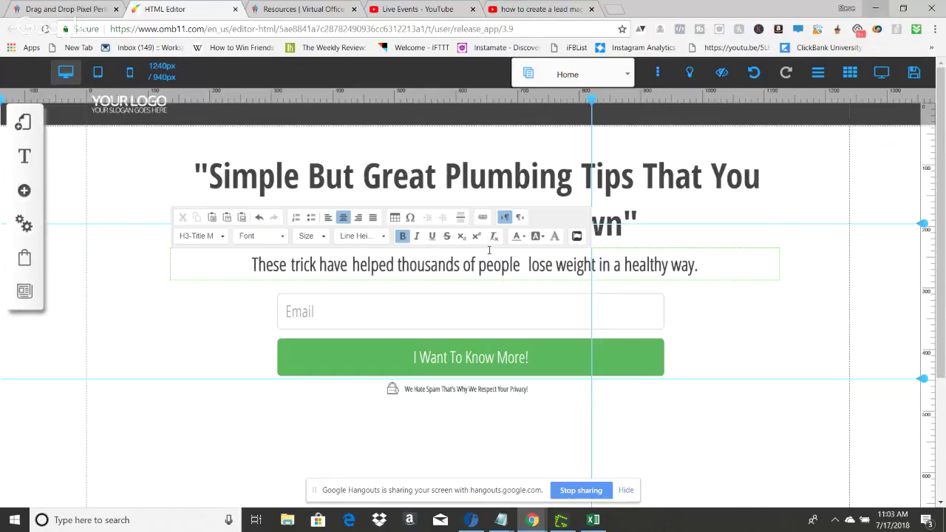
pyautogui.tripleClick(637, 264)
pyautogui.click(662, 264)
pyautogui.hotkey('shift', 'Left')
pyautogui.hotkey('shift', 'Left')
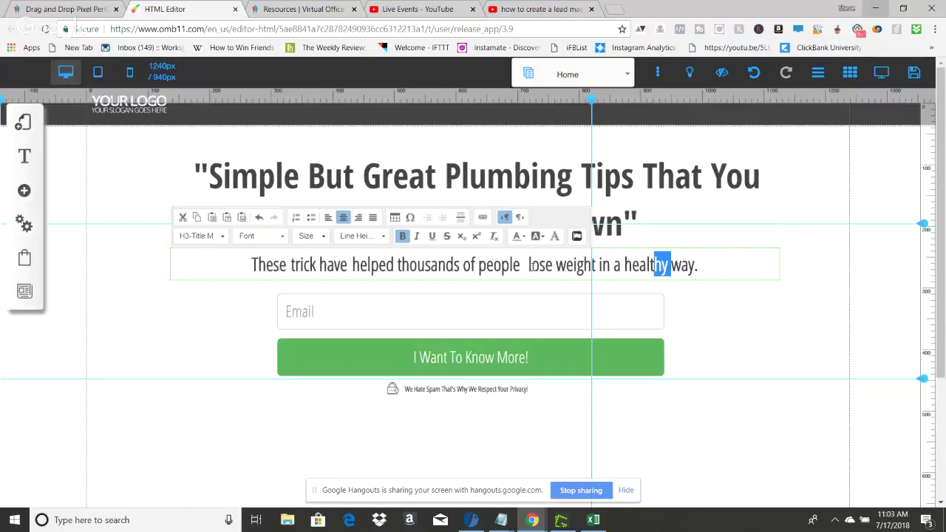
pyautogui.moveTo(531, 264); pyautogui.dragTo(705, 264)
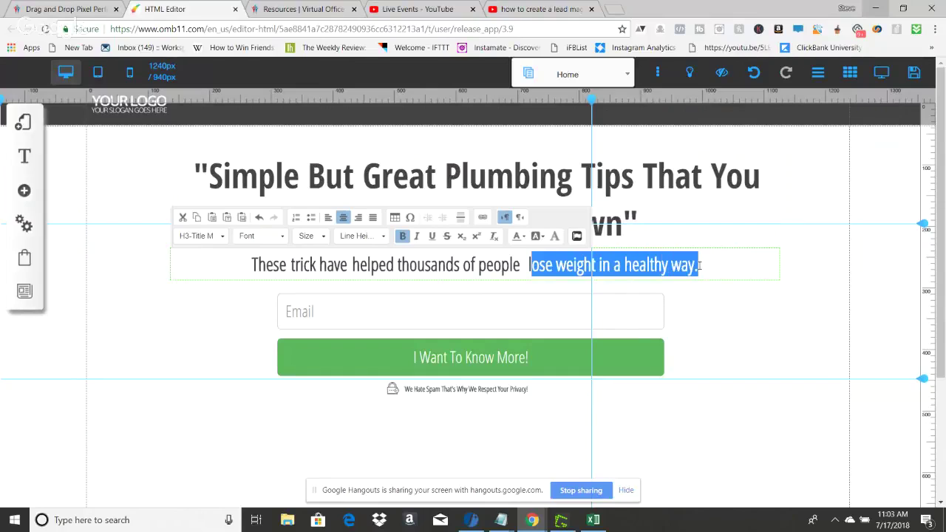
pyautogui.press('BackSpace')
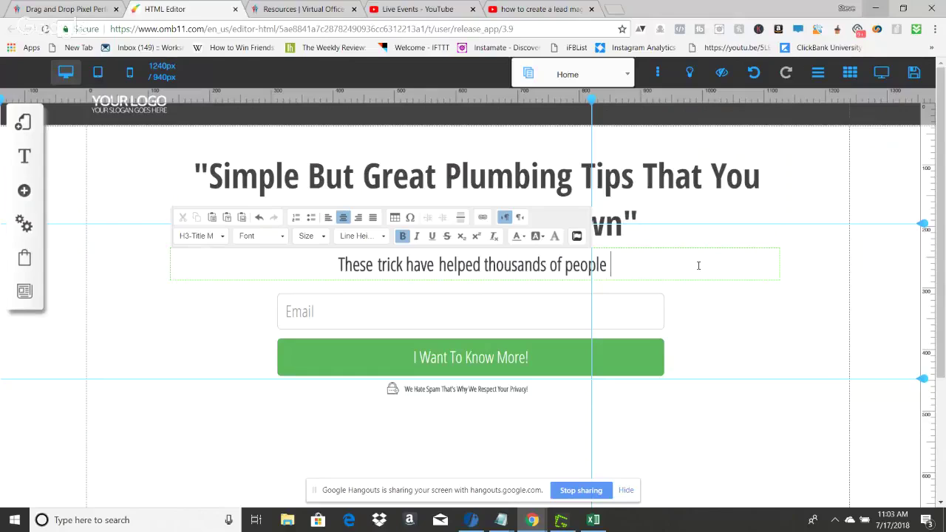
pyautogui.write('save mo')
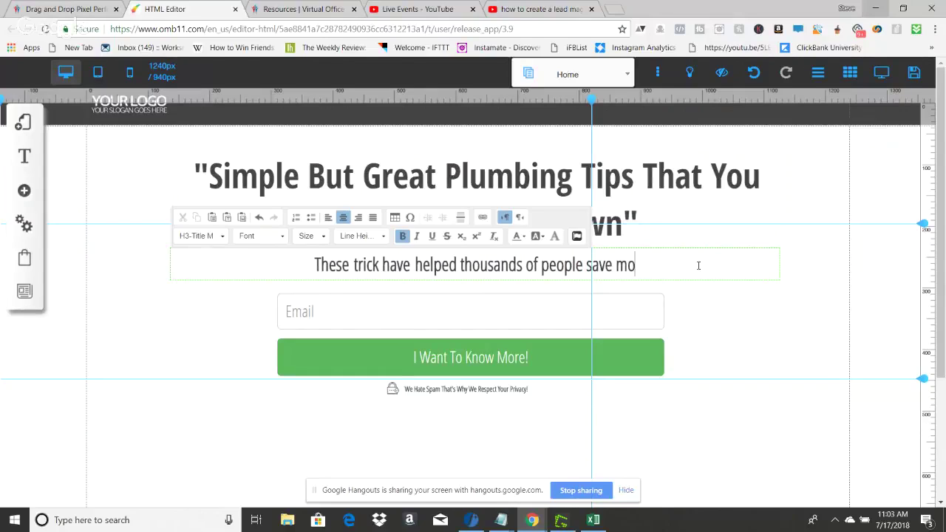
pyautogui.write('ney around the house.')
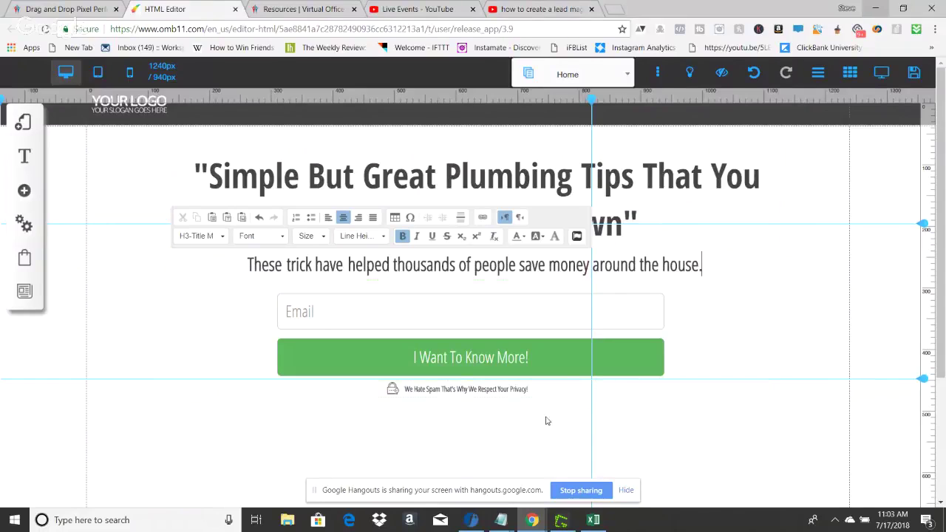
pyautogui.click(453, 349)
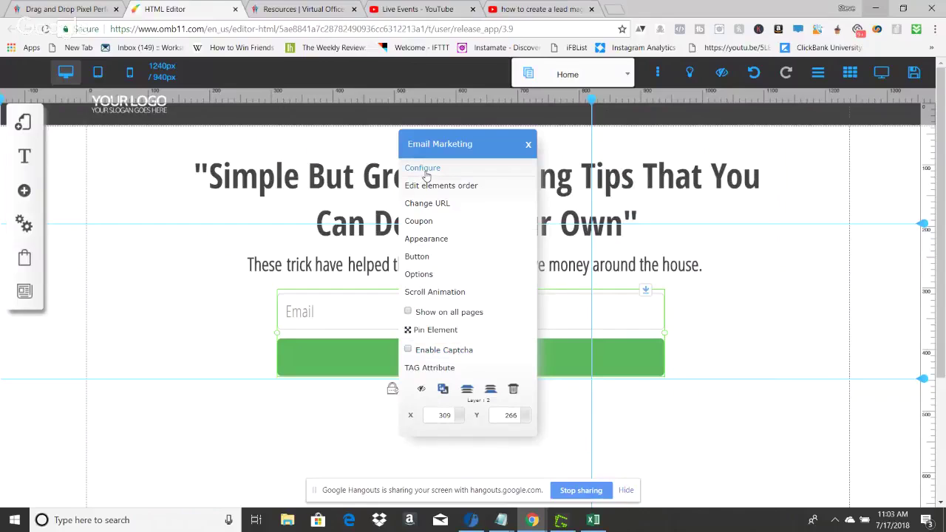
pyautogui.click(427, 239)
pyautogui.click(217, 116)
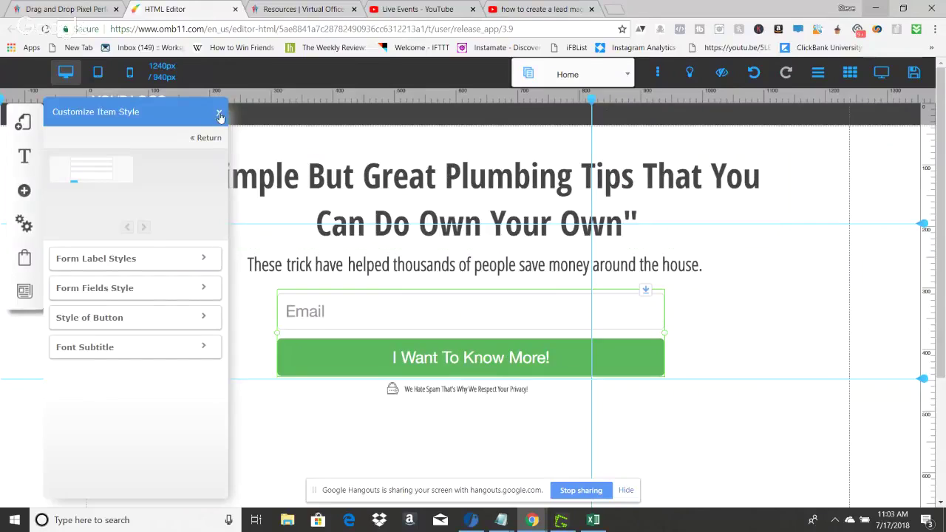
pyautogui.click(459, 362)
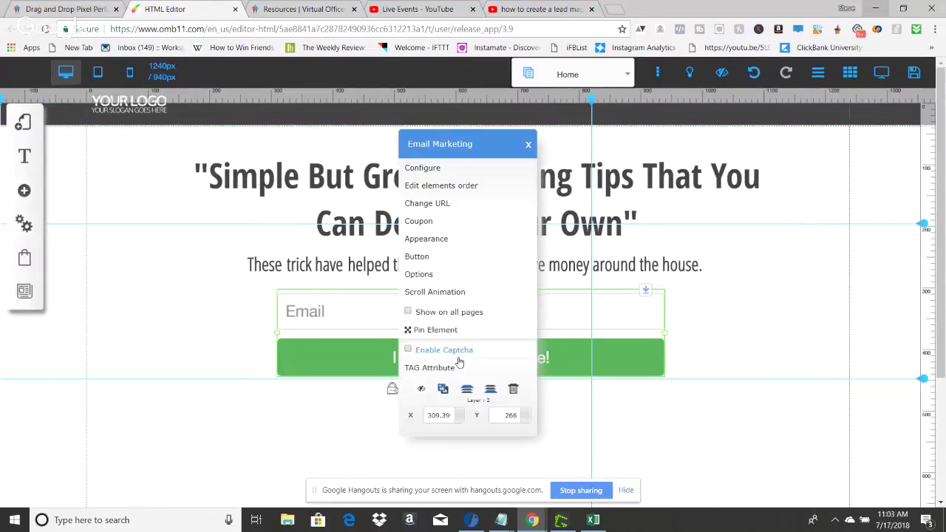
pyautogui.click(436, 239)
pyautogui.click(142, 213)
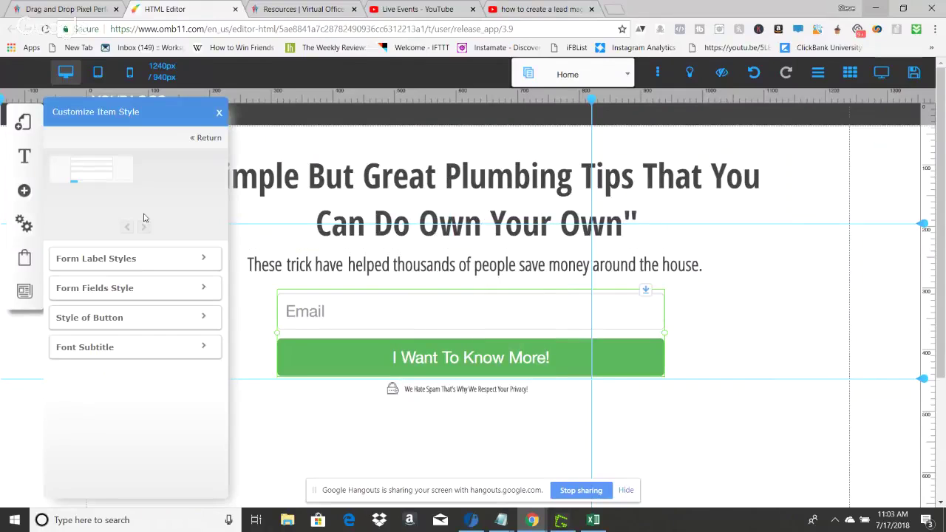
pyautogui.click(219, 111)
pyautogui.click(418, 327)
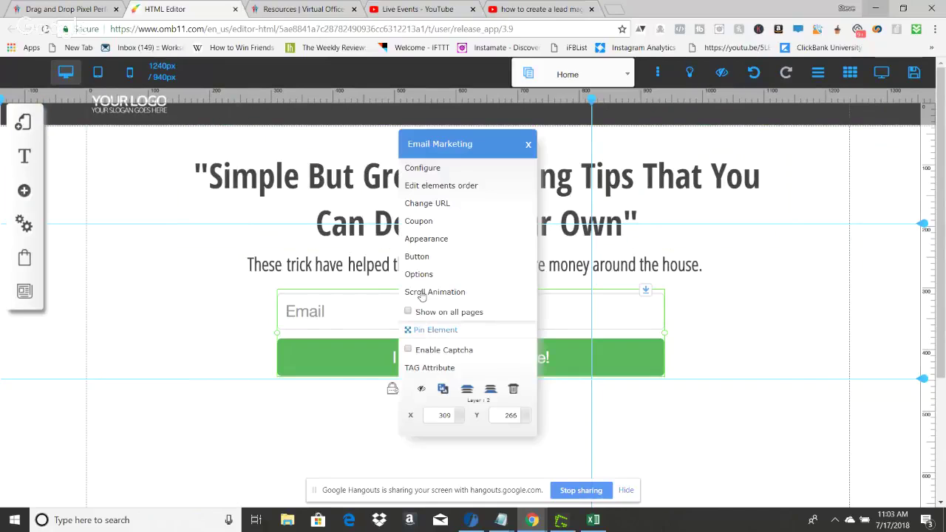
pyautogui.click(425, 166)
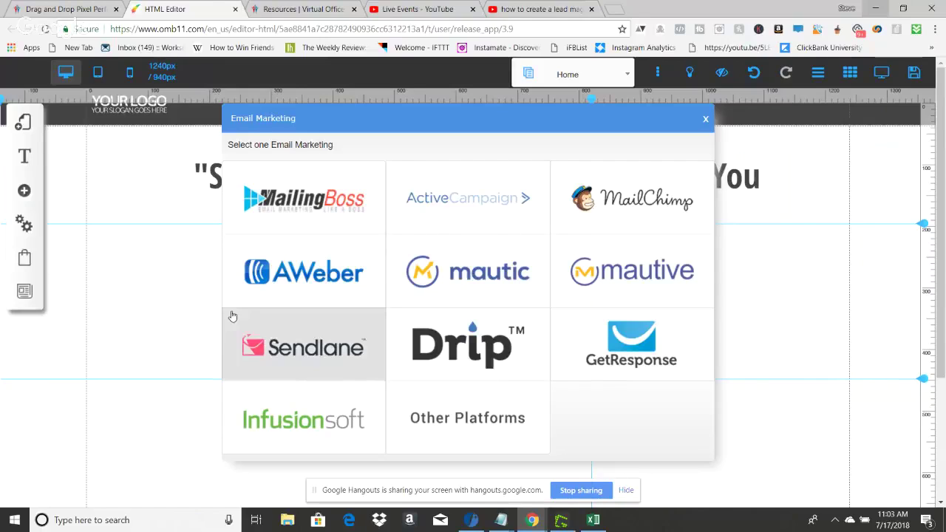
pyautogui.click(147, 305)
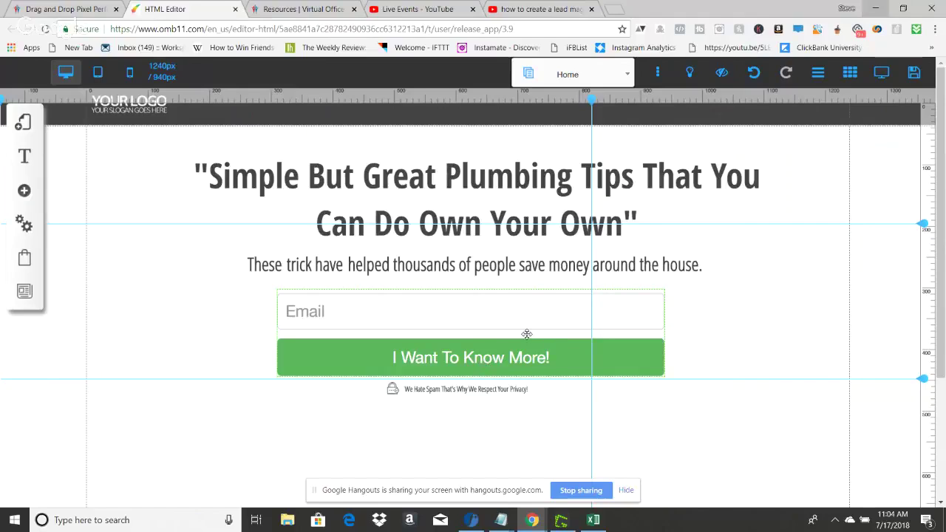
# Open the email signup form's settings to check them, then close them.
pyautogui.click(458, 359)
pyautogui.rightClick(462, 345)
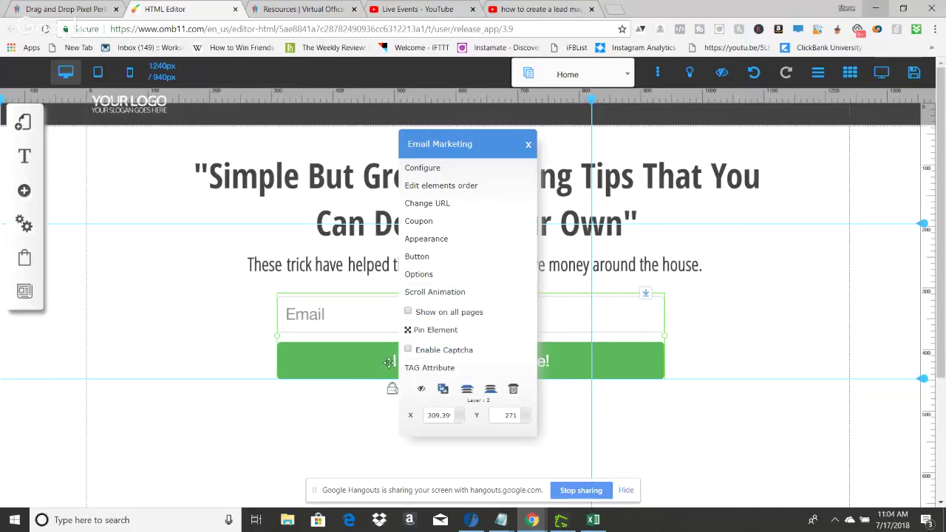
pyautogui.click(355, 366)
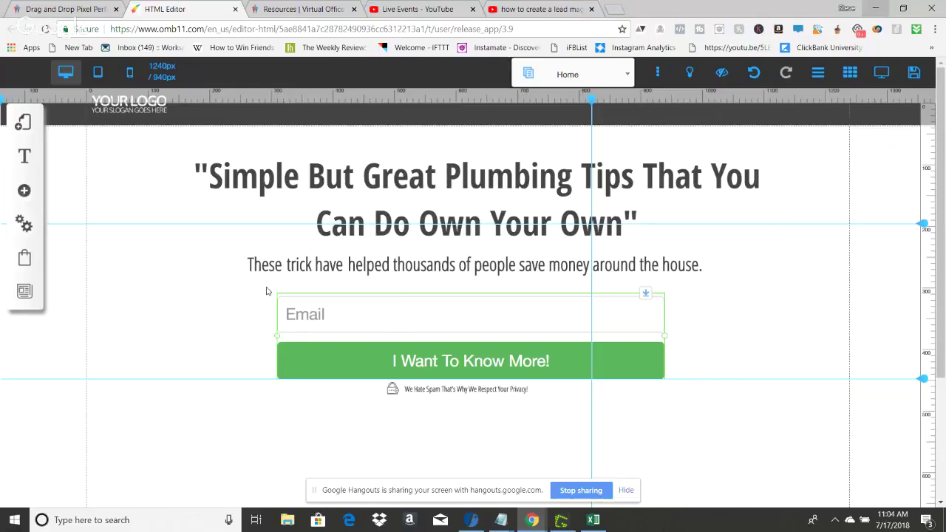
# Fix the subtitle to read "These tricks have helped thousands of people save money around the house.".
pyautogui.click(299, 264)
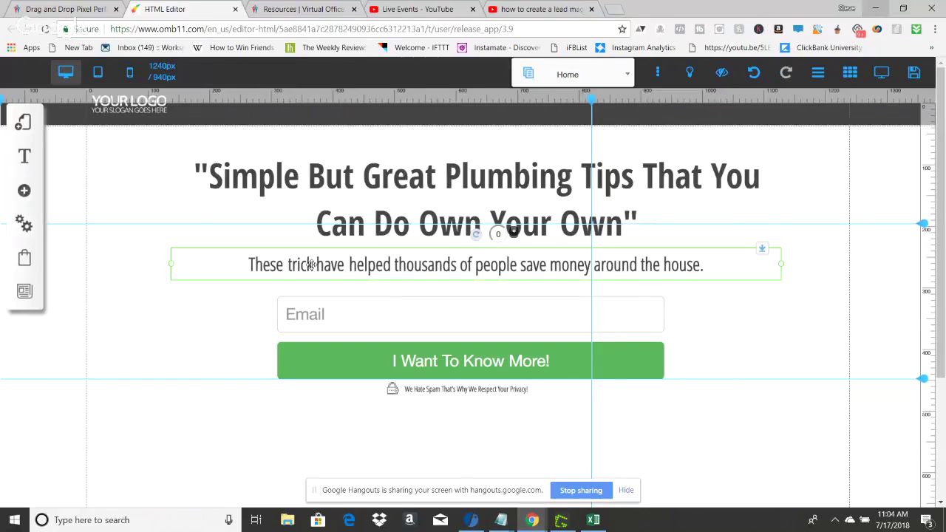
pyautogui.doubleClick(314, 264)
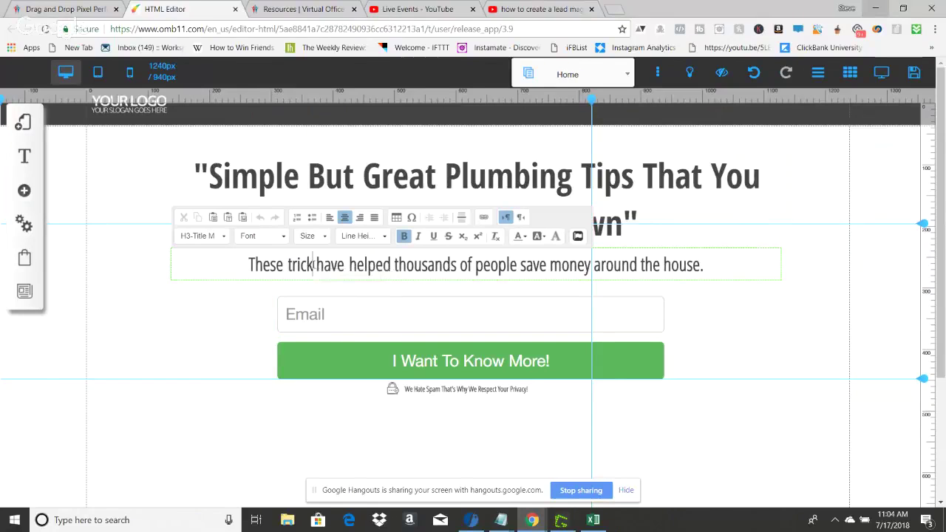
pyautogui.write('s')
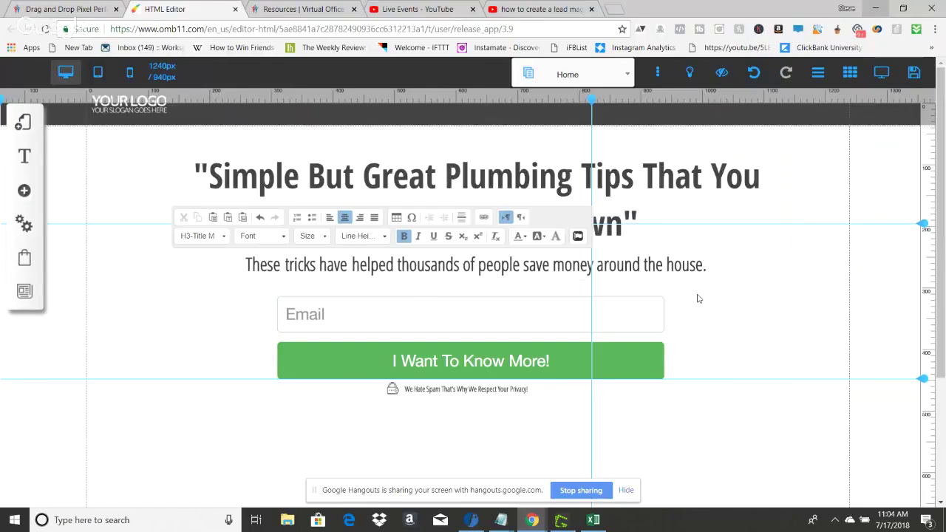
pyautogui.click(741, 339)
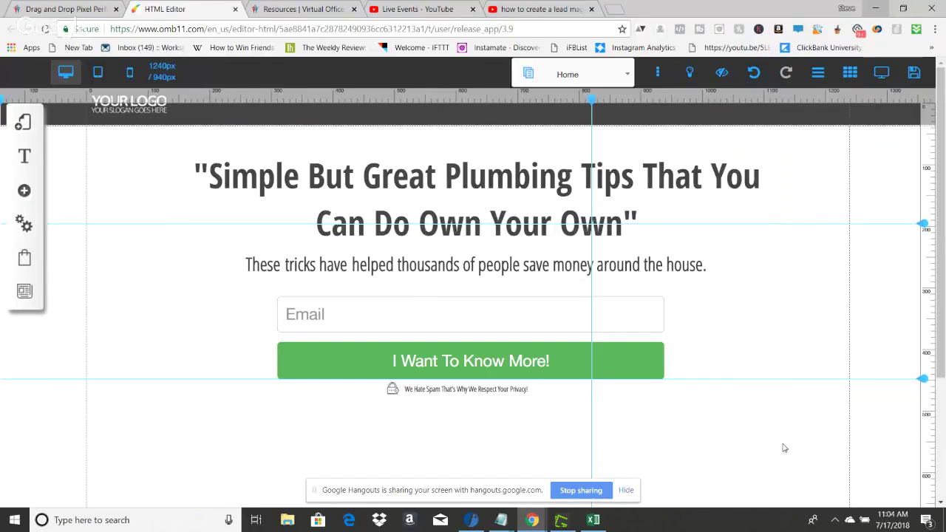
pyautogui.scroll(-2, 771, 429)
pyautogui.scroll(2, 771, 431)
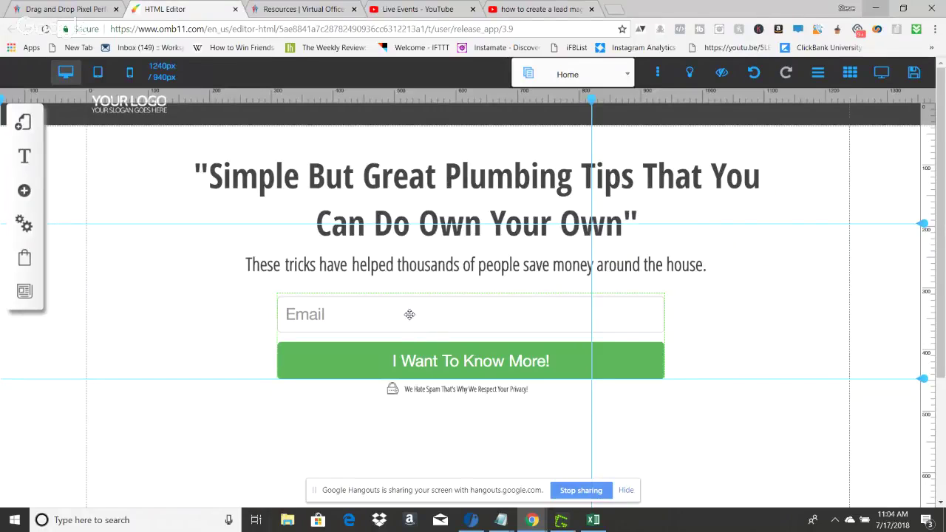
pyautogui.click(532, 523)
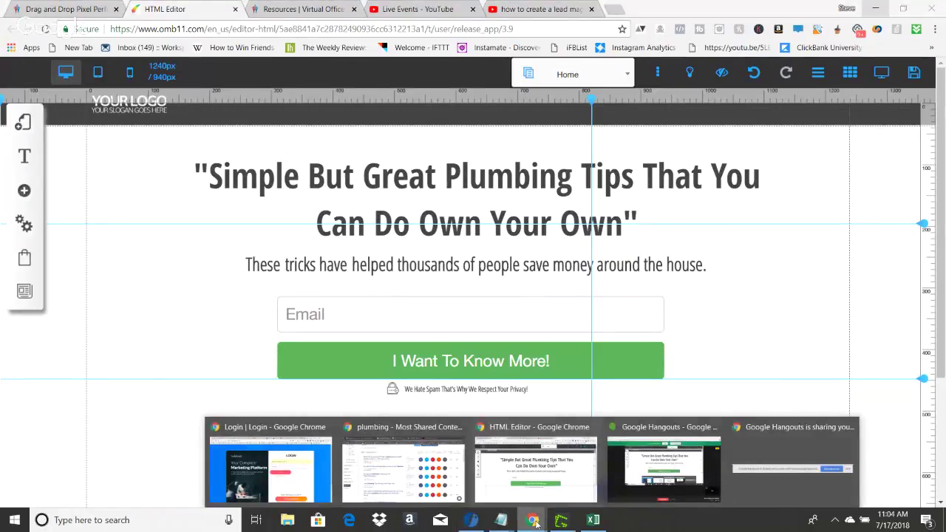
pyautogui.moveTo(531, 519)
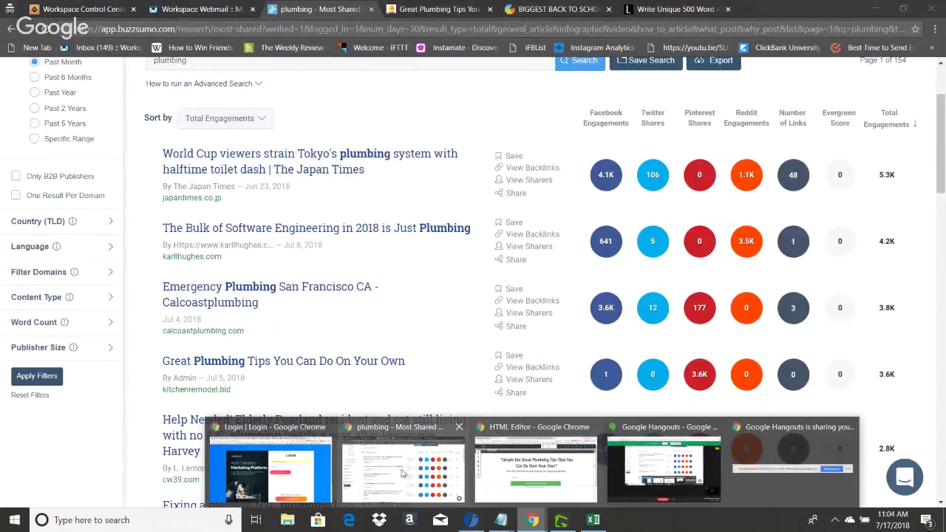
pyautogui.click(392, 464)
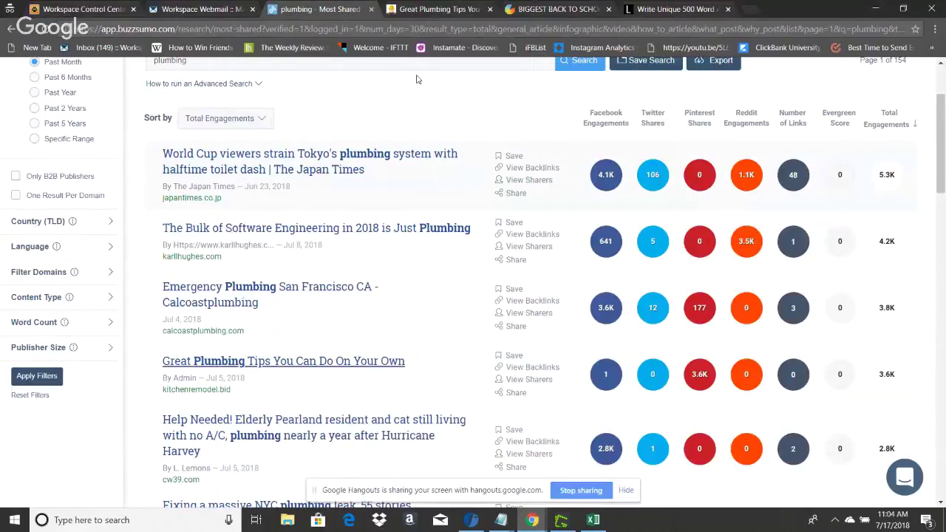
pyautogui.hotkey('ctrl', 'Tab')
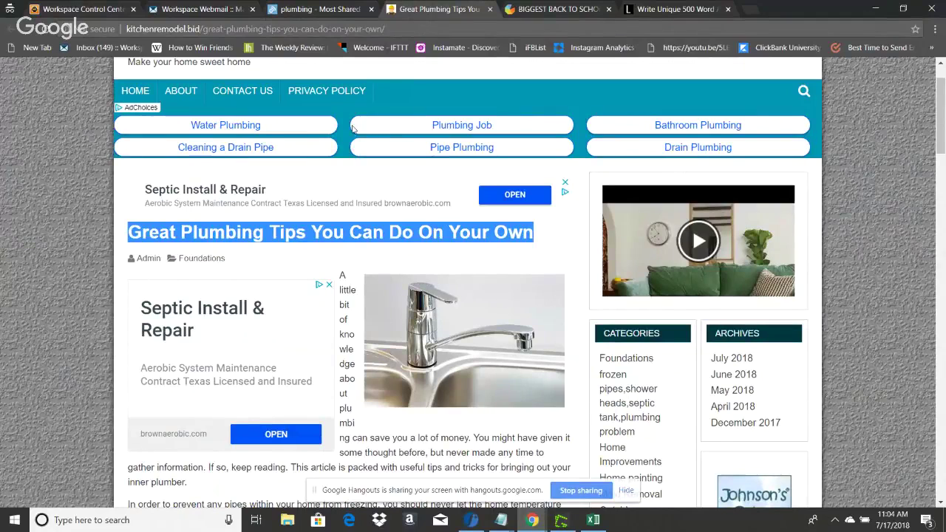
pyautogui.click(306, 9)
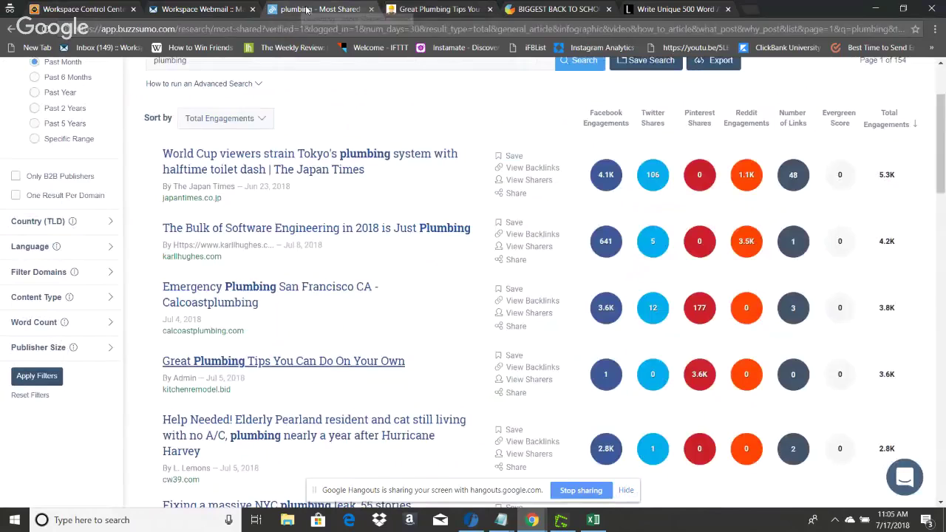
pyautogui.click(436, 7)
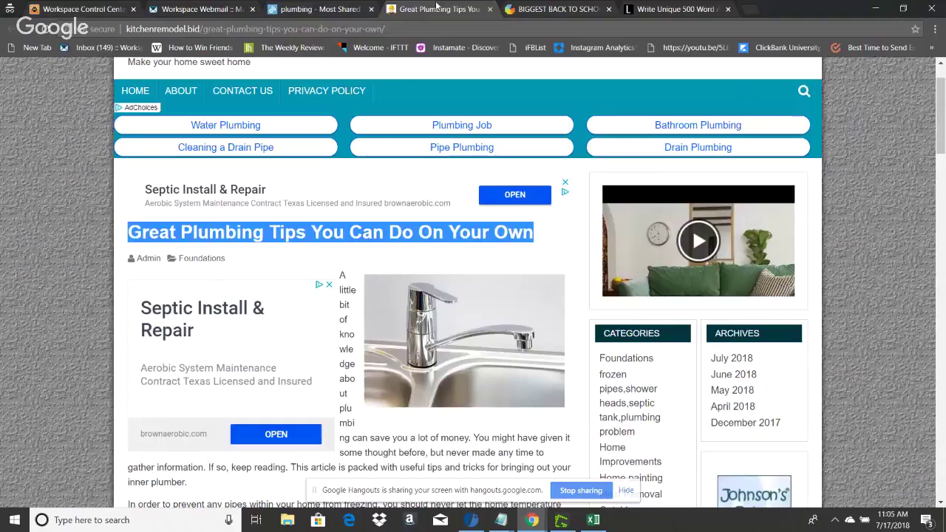
pyautogui.click(669, 9)
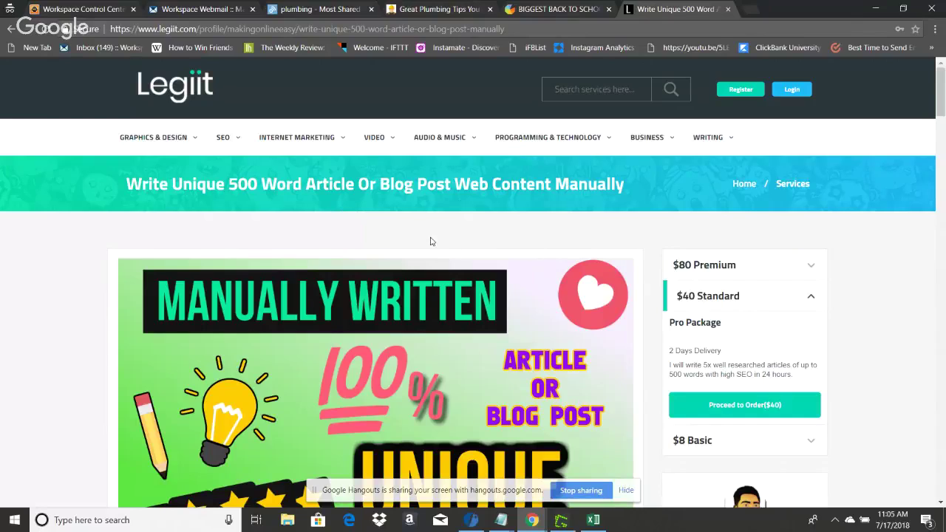
pyautogui.click(304, 6)
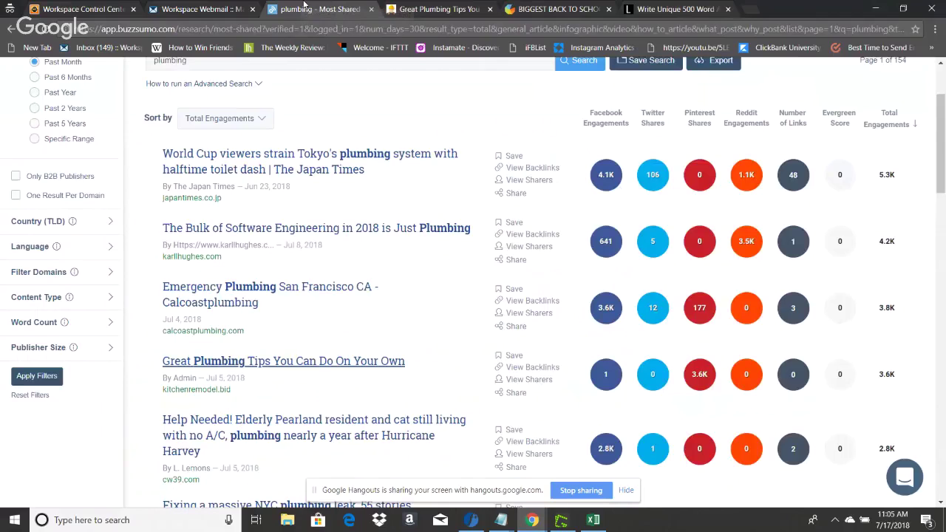
pyautogui.scroll(3, 273, 246)
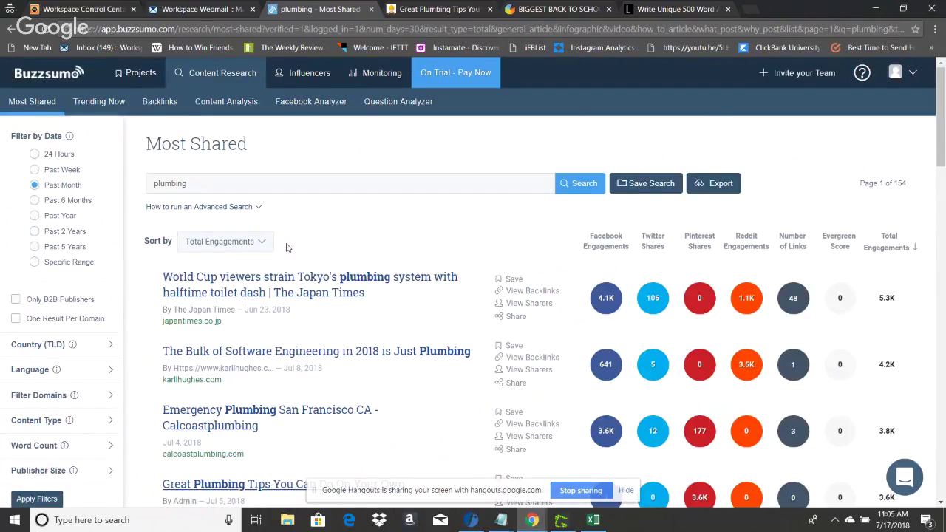
pyautogui.scroll(-3, 180, 278)
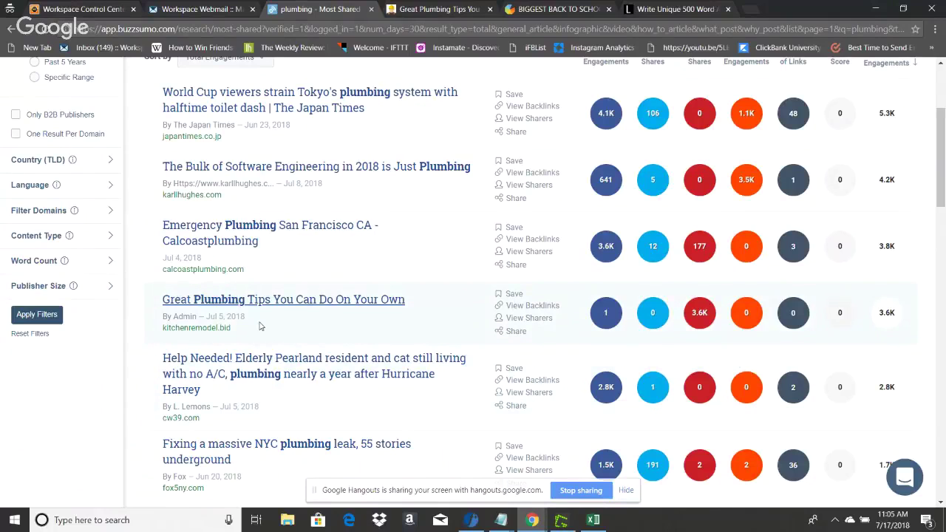
pyautogui.scroll(-3, 318, 313)
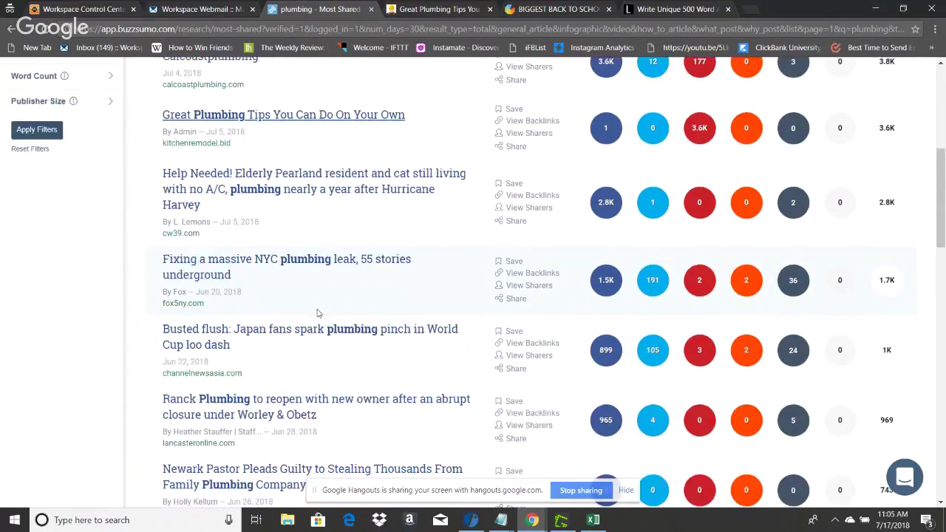
pyautogui.scroll(-3, 414, 320)
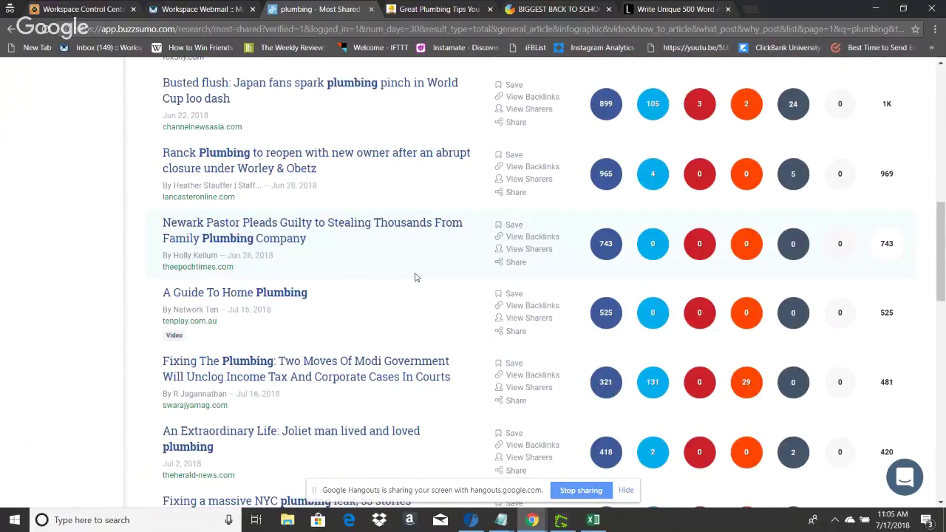
pyautogui.scroll(-3, 415, 277)
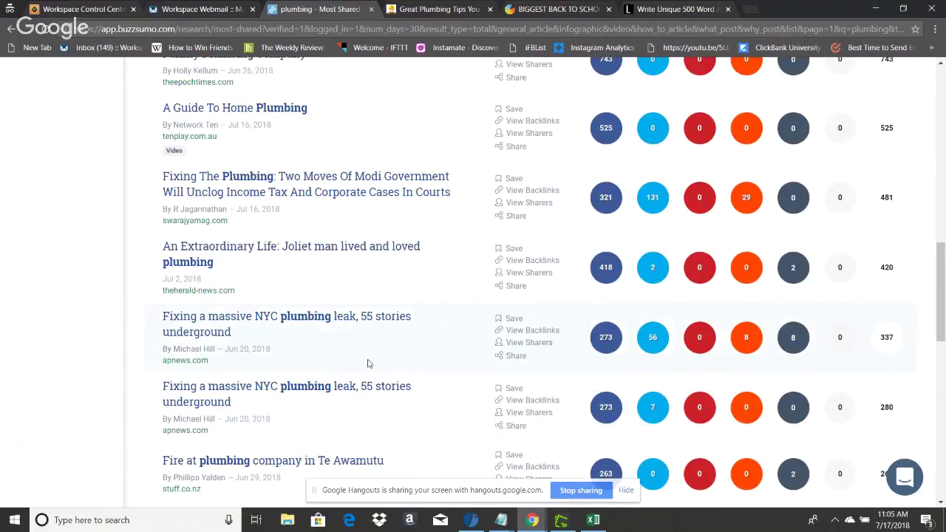
pyautogui.scroll(1, 368, 364)
pyautogui.scroll(10, 366, 366)
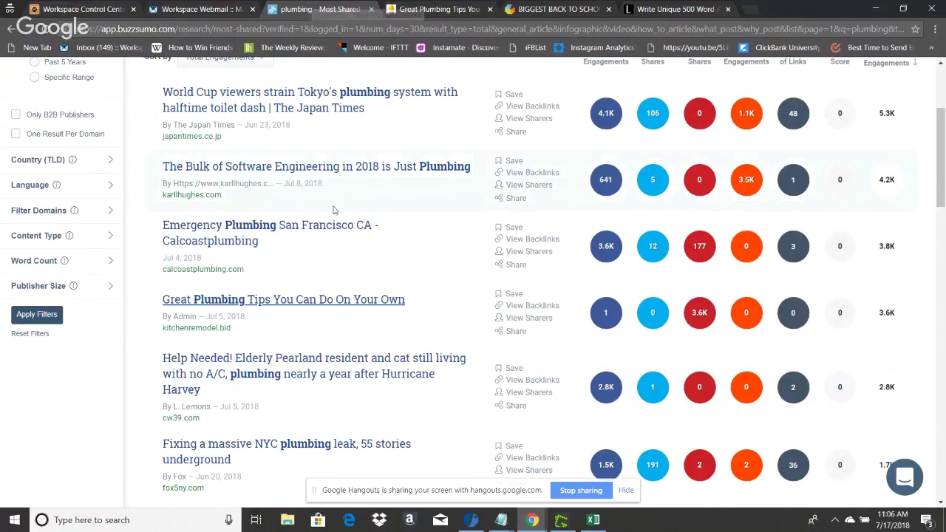
pyautogui.scroll(3, 338, 218)
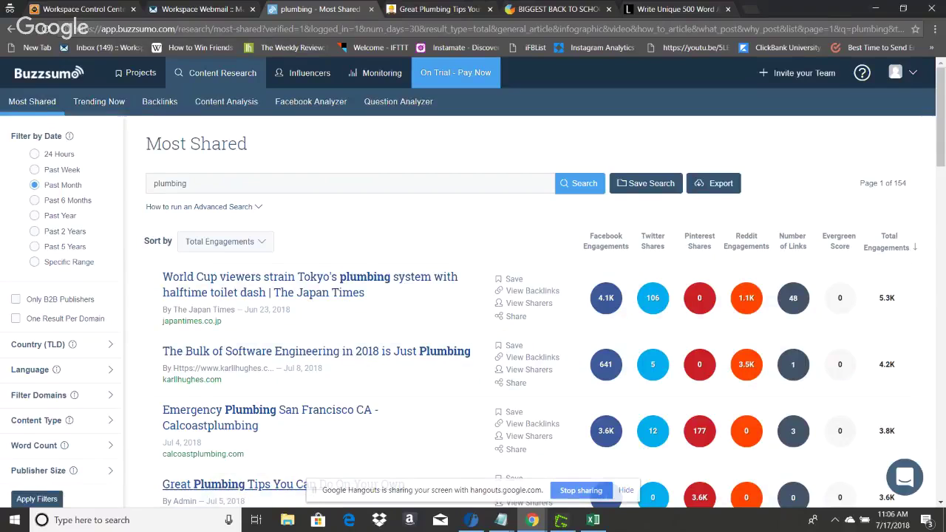
pyautogui.click(403, 6)
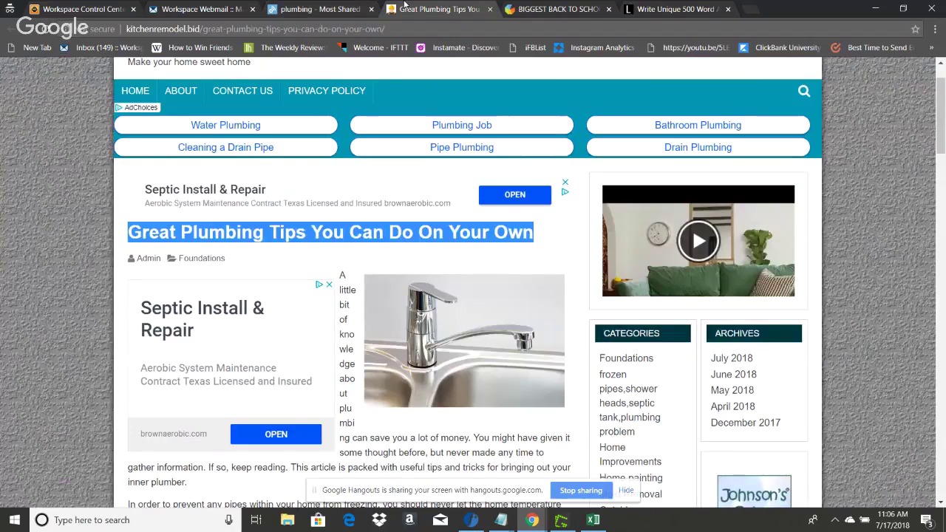
pyautogui.hotkey('ctrl', 'shift', 'Tab')
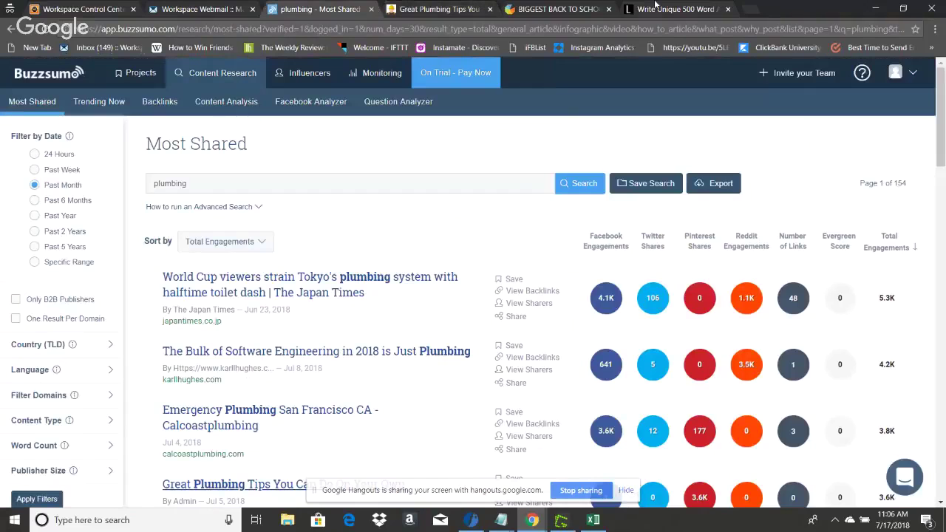
# Revisit the Legiit 500-word article gig, including its $40 Standard Pro Package and package comparison.
pyautogui.click(655, 8)
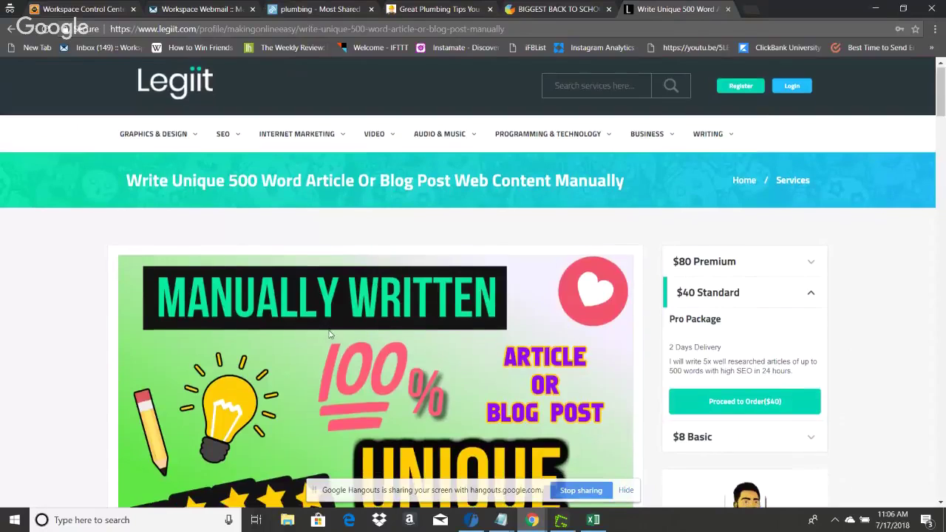
pyautogui.scroll(-3, 330, 335)
pyautogui.scroll(3, 347, 334)
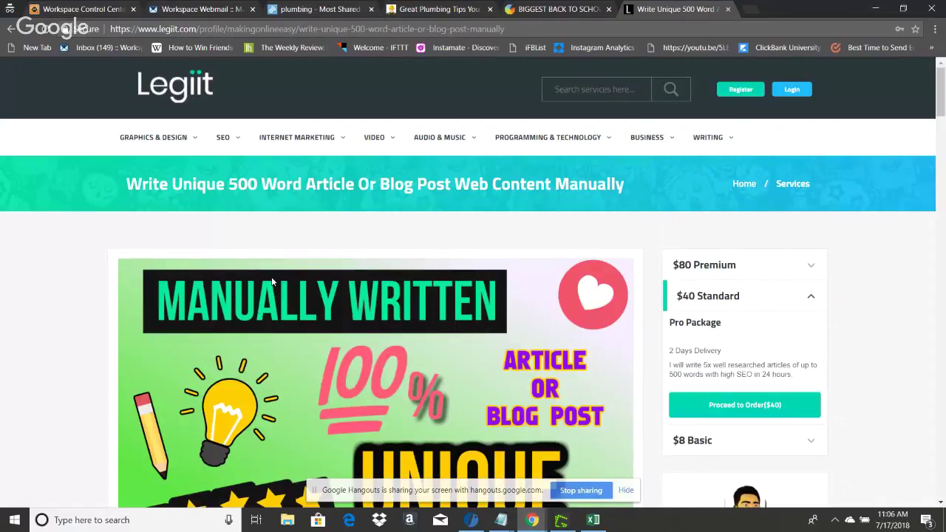
pyautogui.scroll(-4, 252, 285)
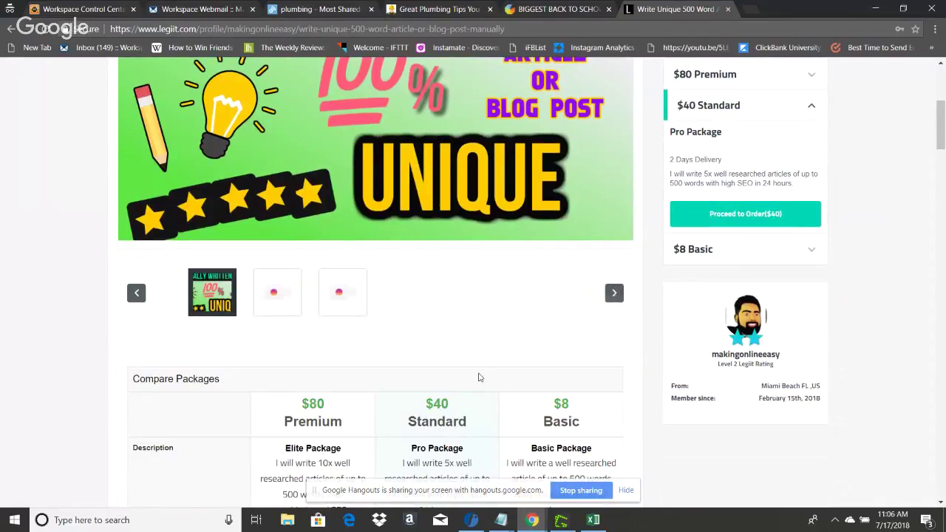
pyautogui.scroll(3, 493, 376)
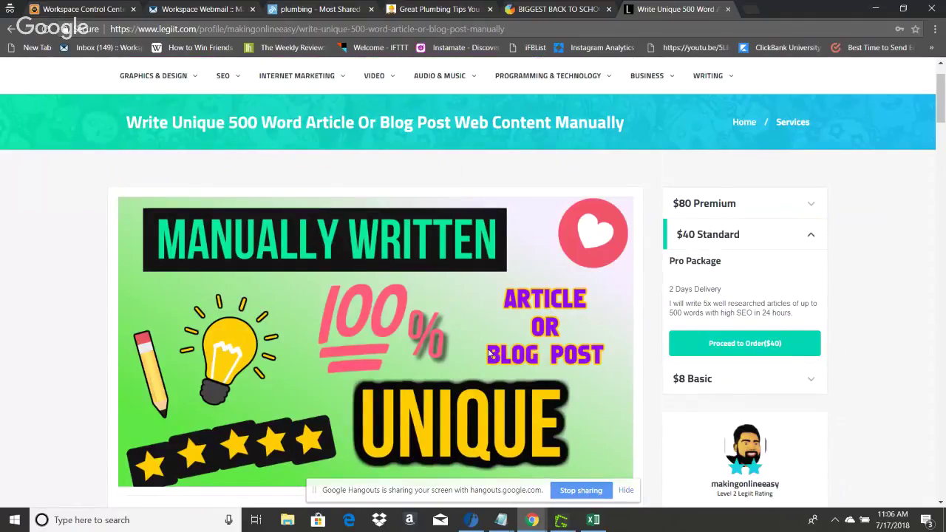
pyautogui.scroll(1, 489, 354)
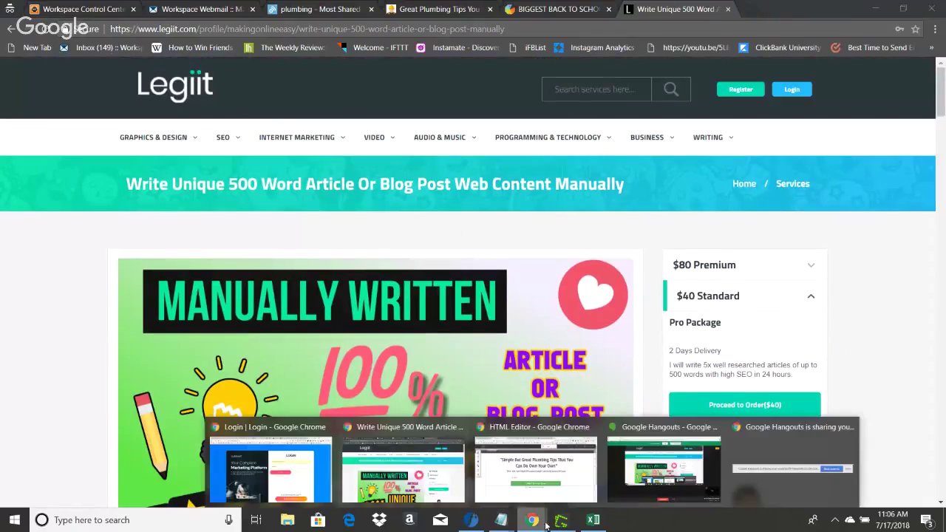
# Back in the plumbing opt-in editor, open the headline for editing and check the Hangouts broadcast.
pyautogui.click(498, 493)
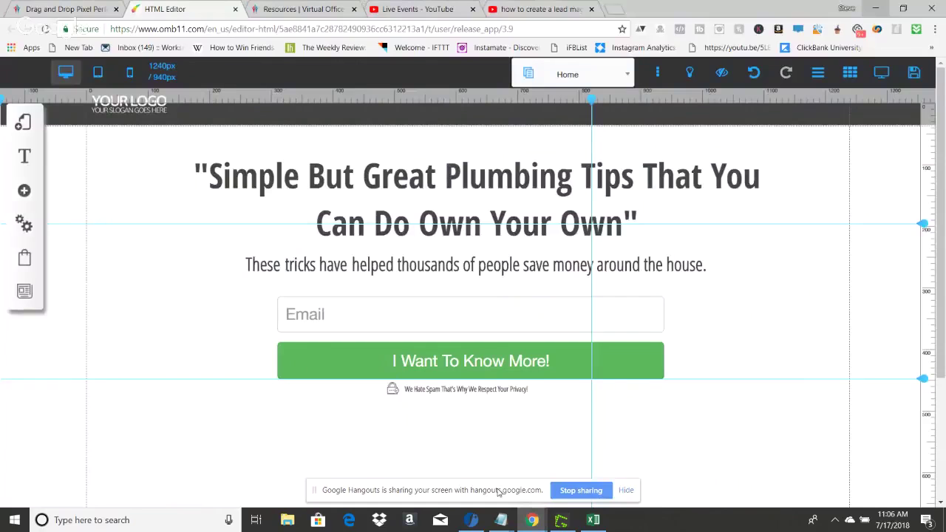
pyautogui.click(53, 8)
pyautogui.click(155, 8)
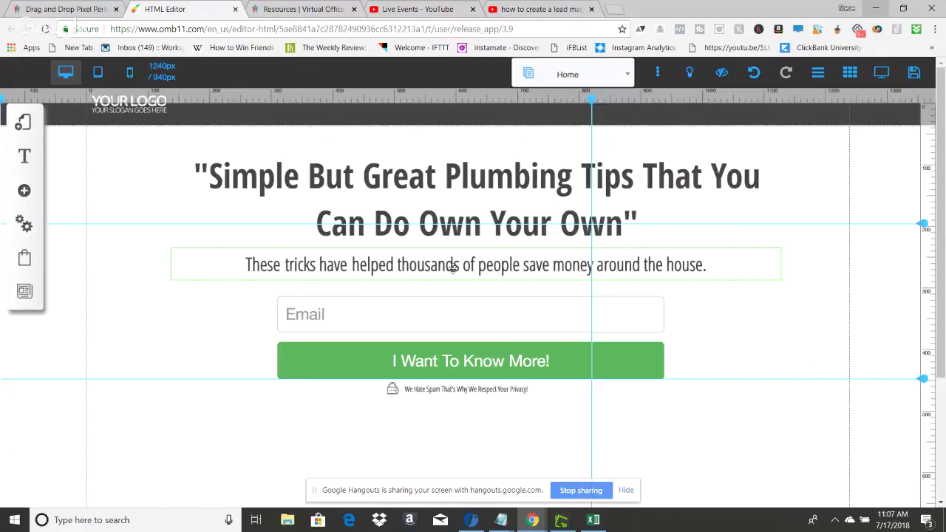
pyautogui.click(488, 193)
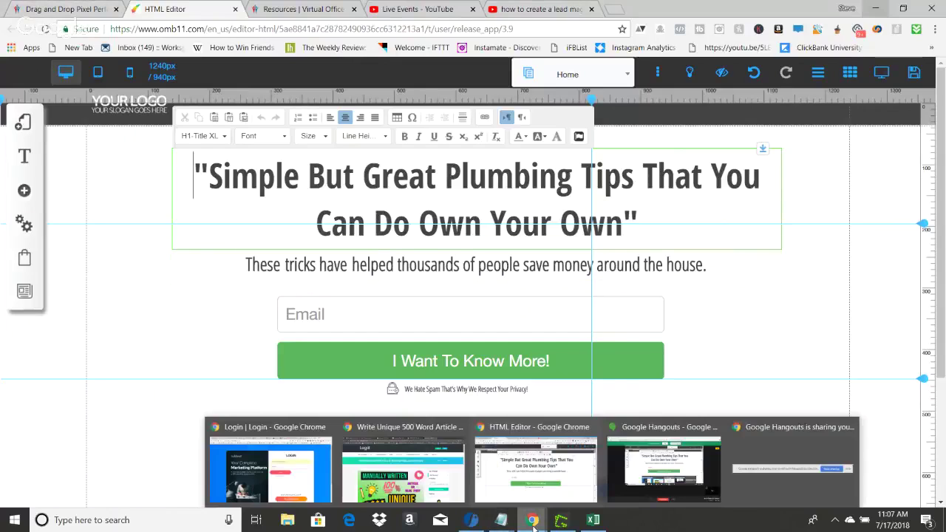
pyautogui.moveTo(531, 520)
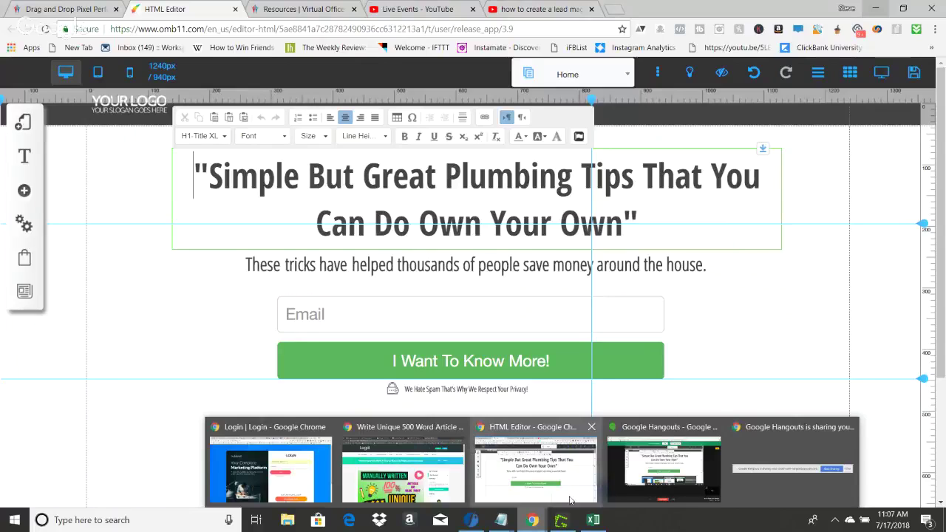
pyautogui.click(624, 477)
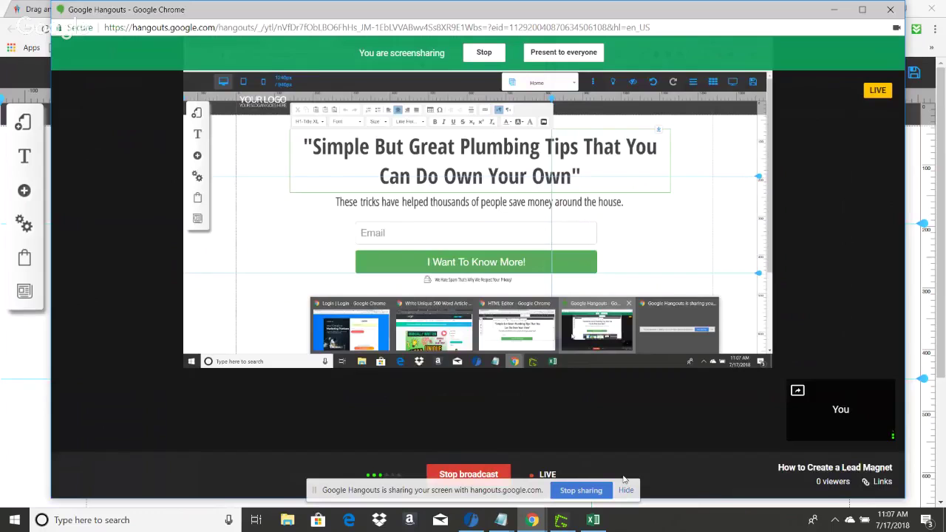